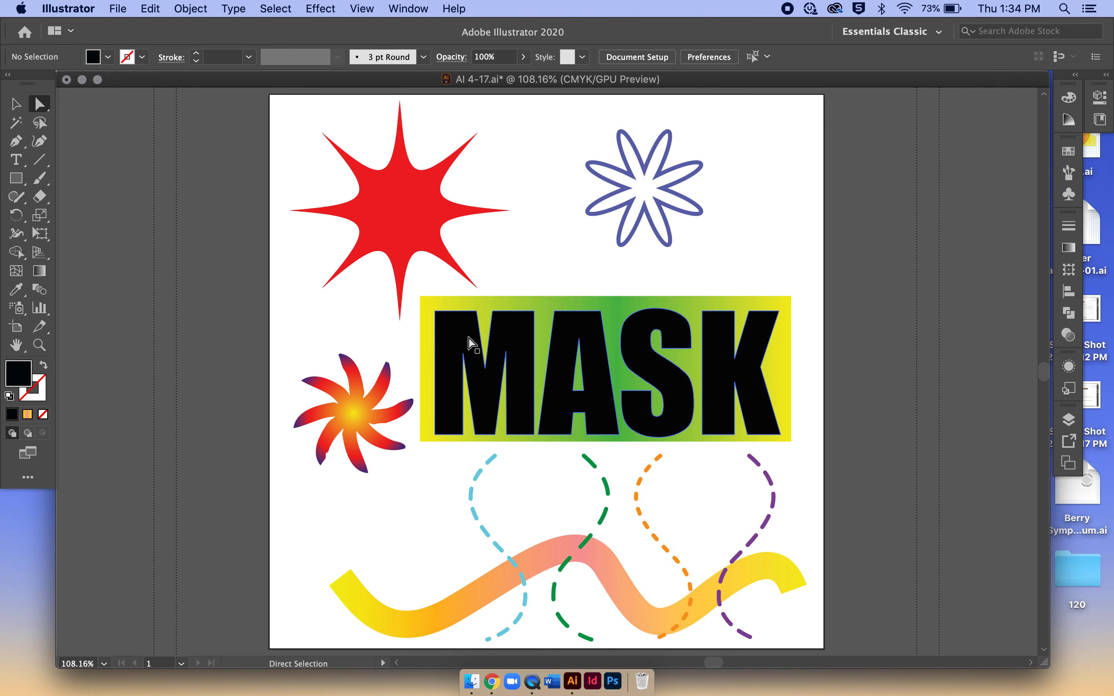
Step: Select the black MASK lettering as a whole object with the Selection tool
left_click(15, 104)
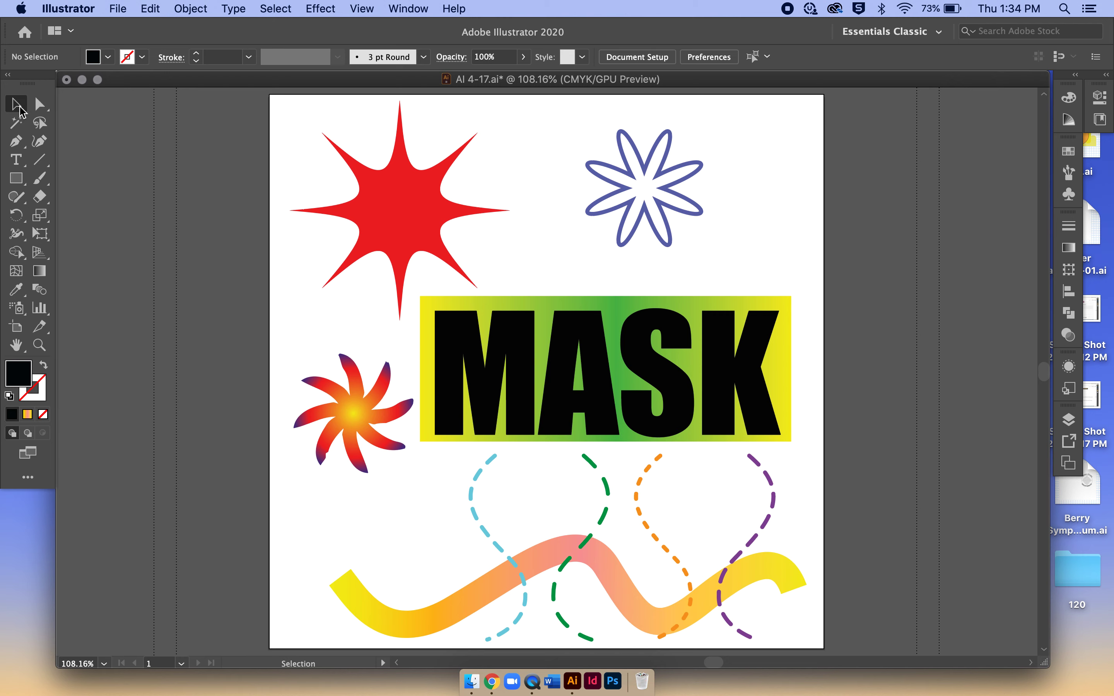
left_click(489, 389)
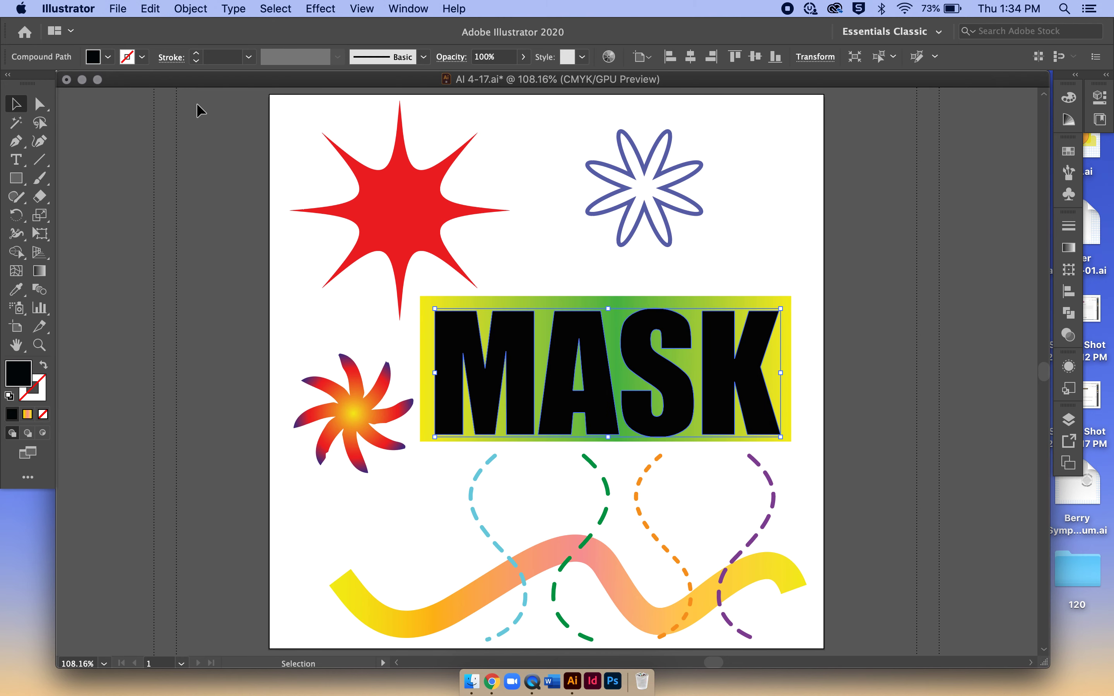
left_click(191, 9)
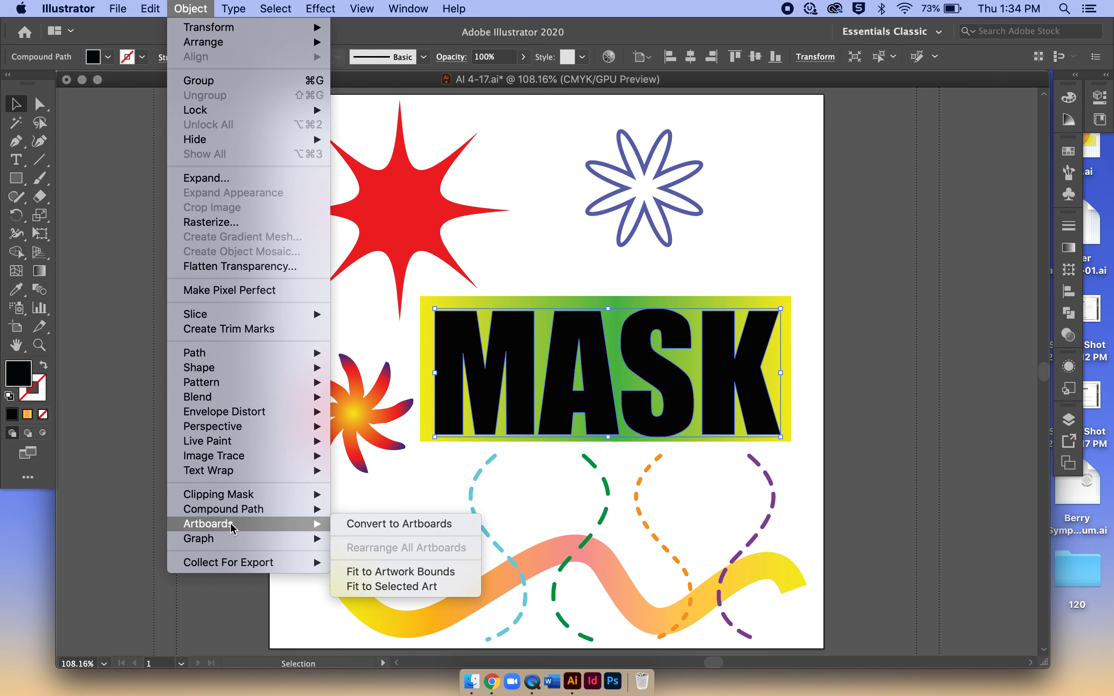
mouse_move(236, 509)
key("Escape")
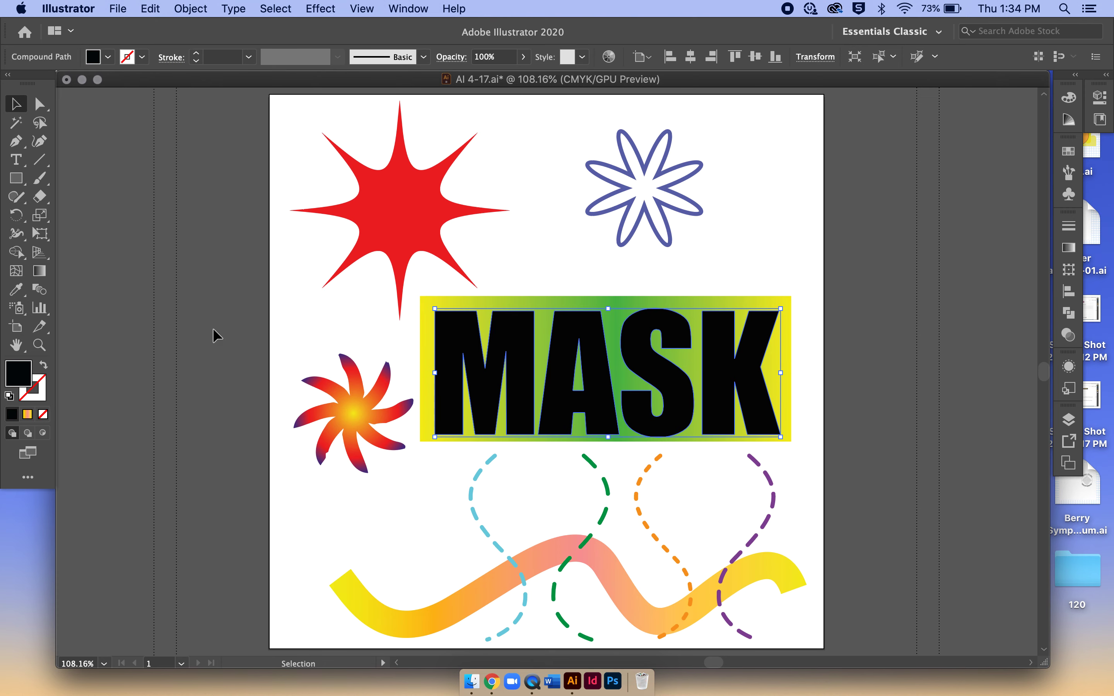
Step: Add the yellow-green gradient rectangle to the selection and make a clipping mask from both, then deselect
left_click(698, 331, "shift")
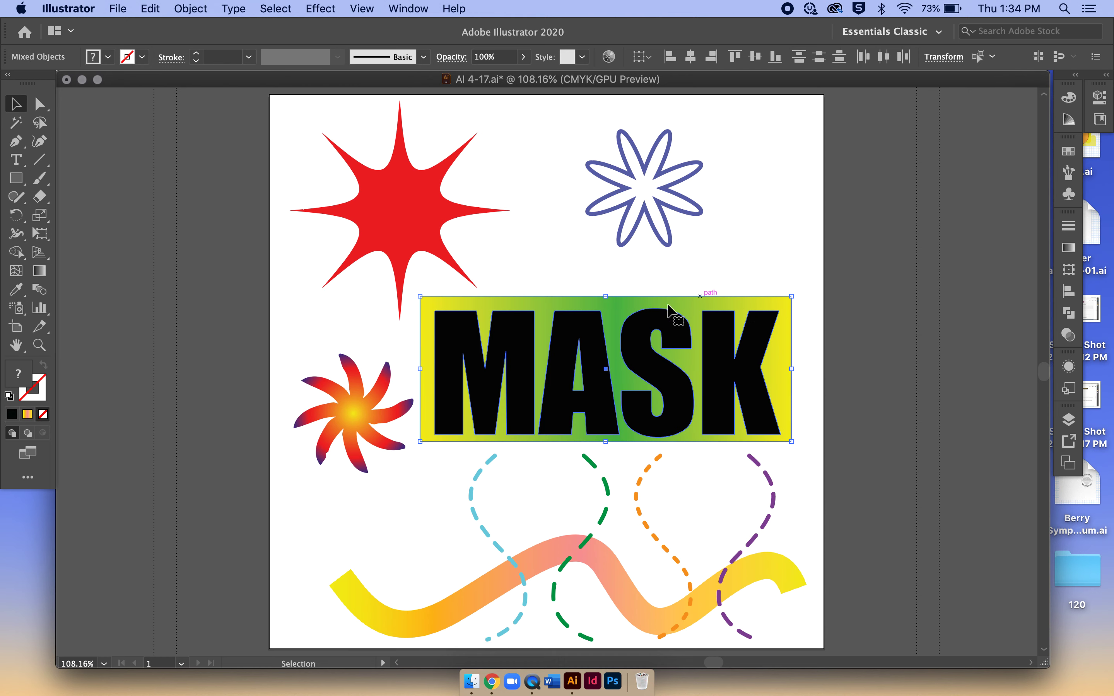
left_click(191, 9)
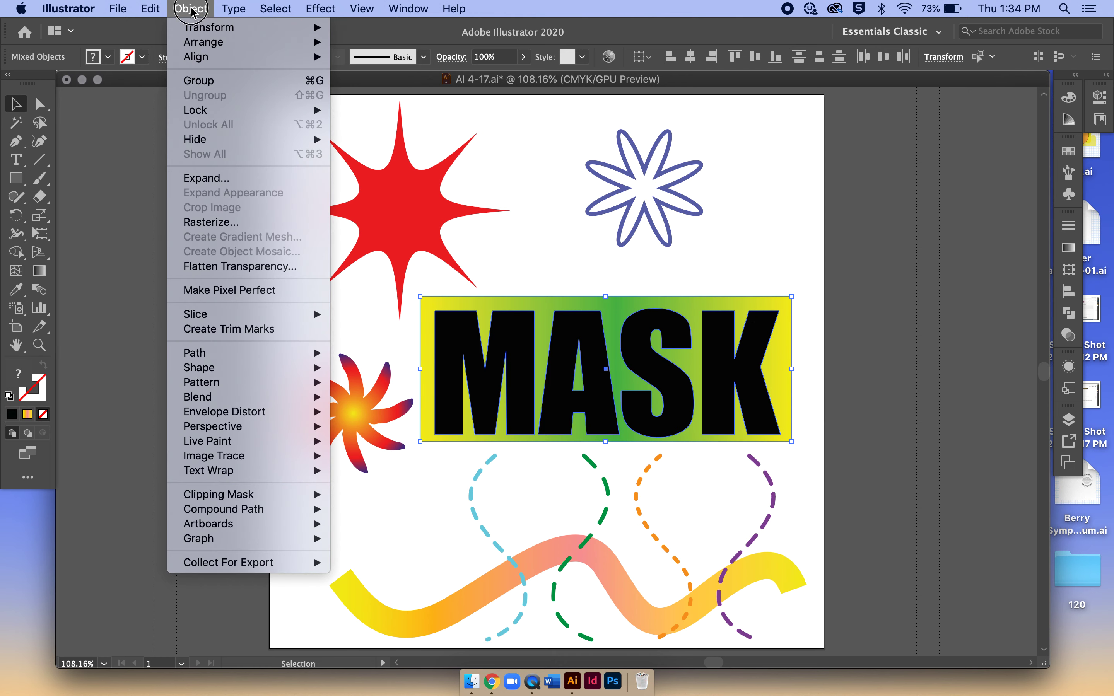
mouse_move(225, 499)
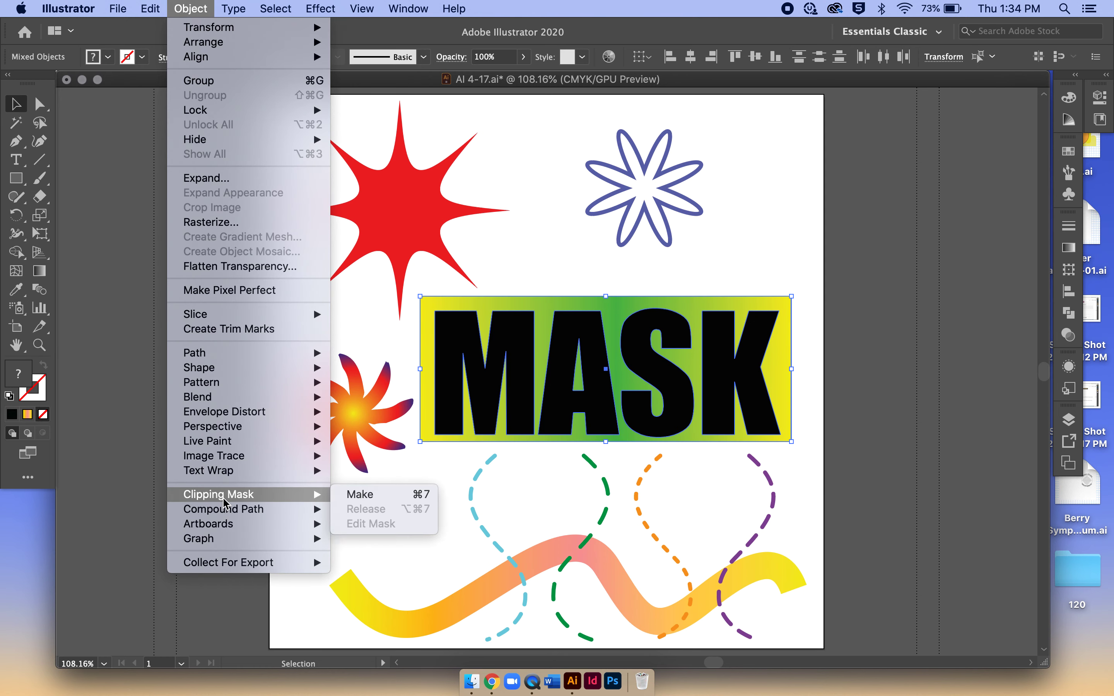
left_click(360, 494)
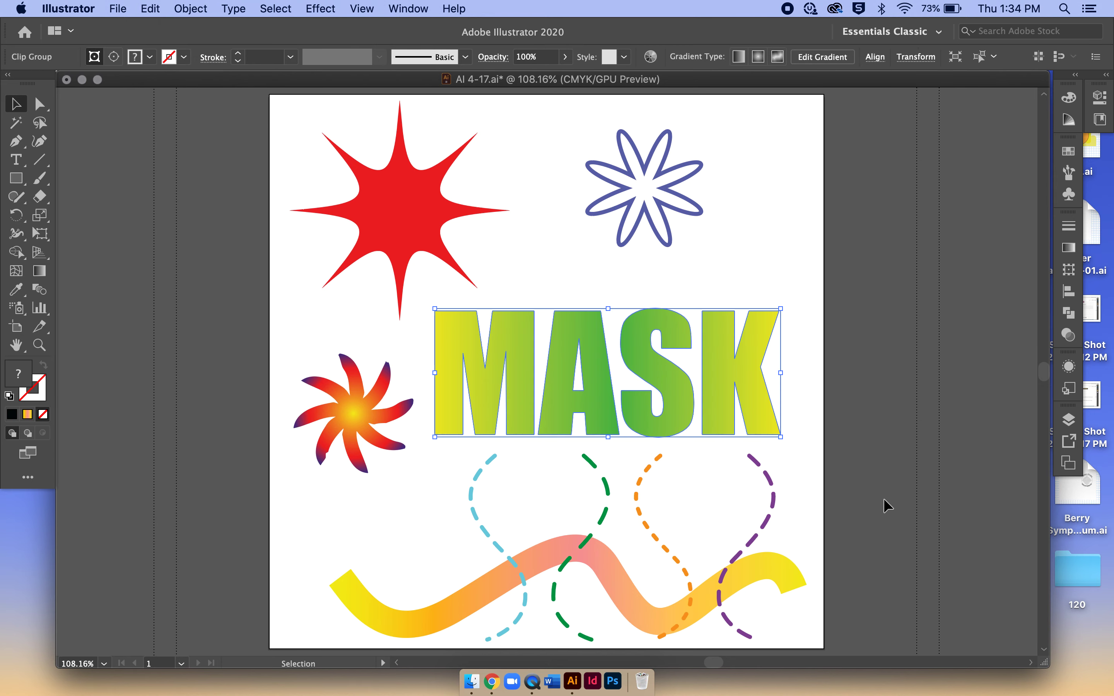
left_click(897, 450)
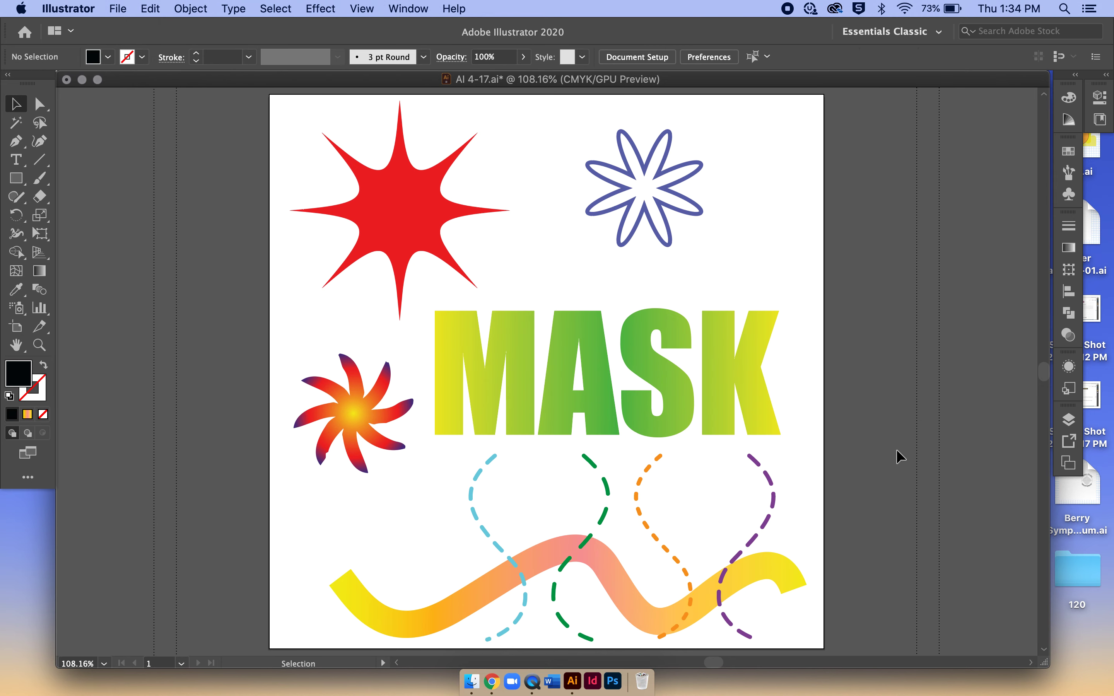
left_click(39, 104)
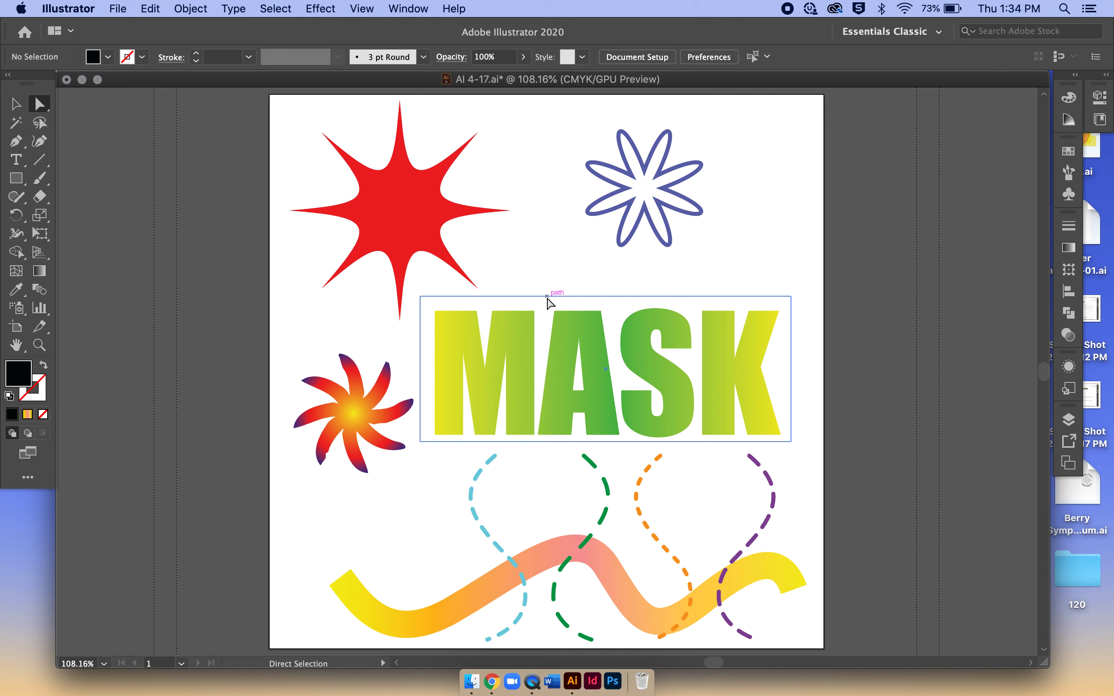
left_click(536, 339)
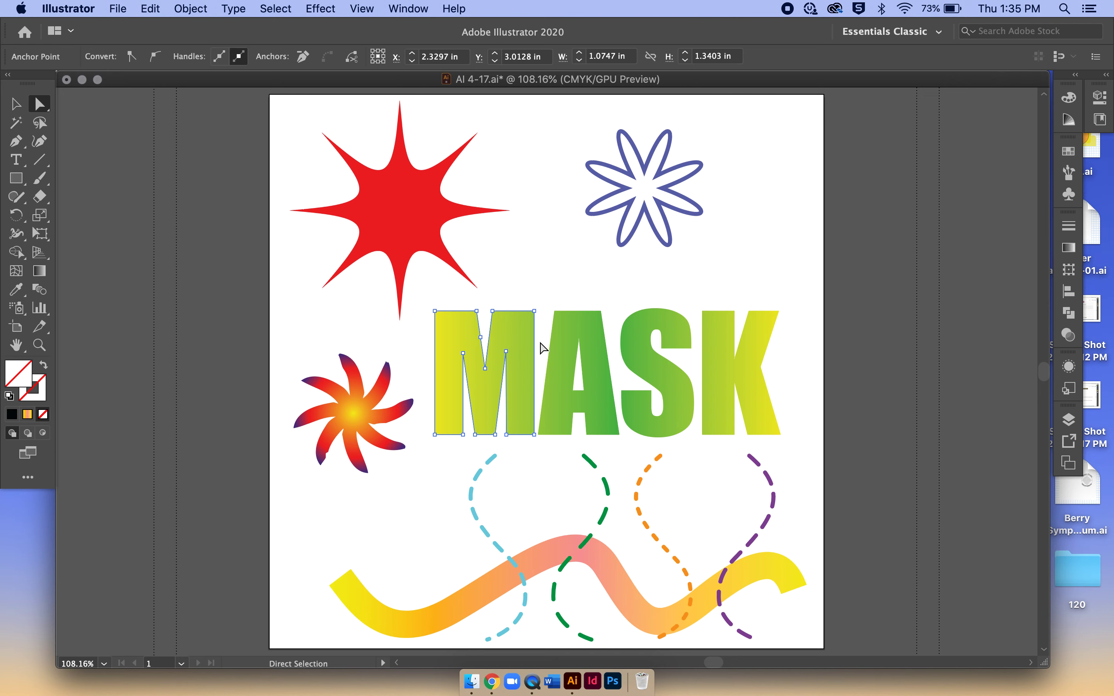
left_click(541, 348)
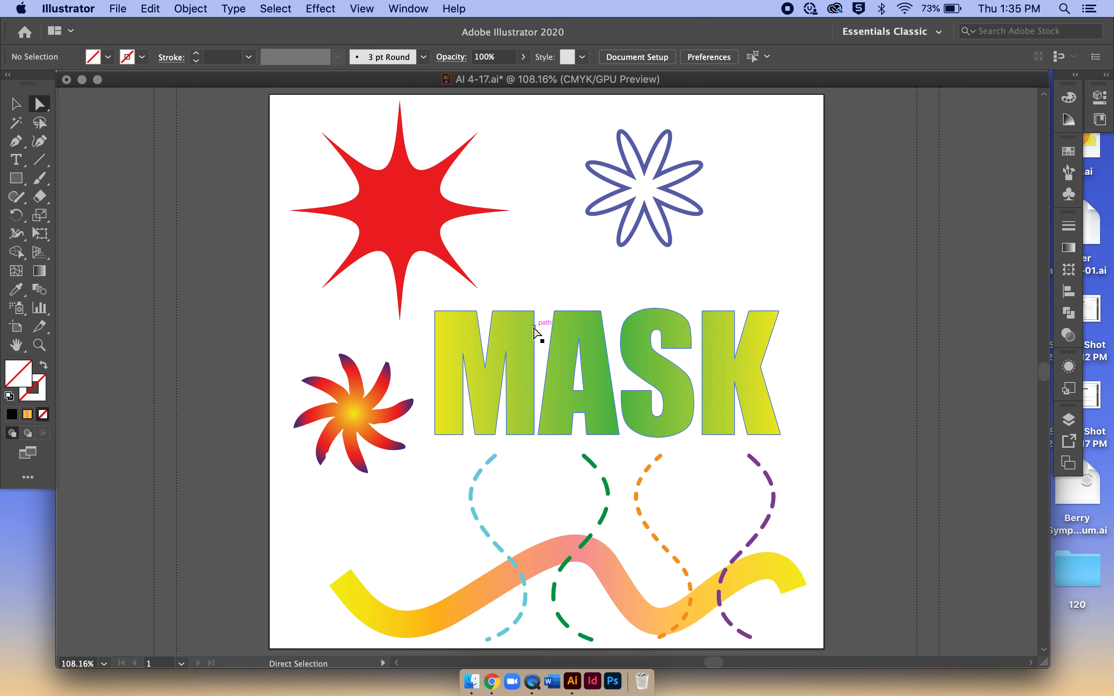
left_click(514, 329)
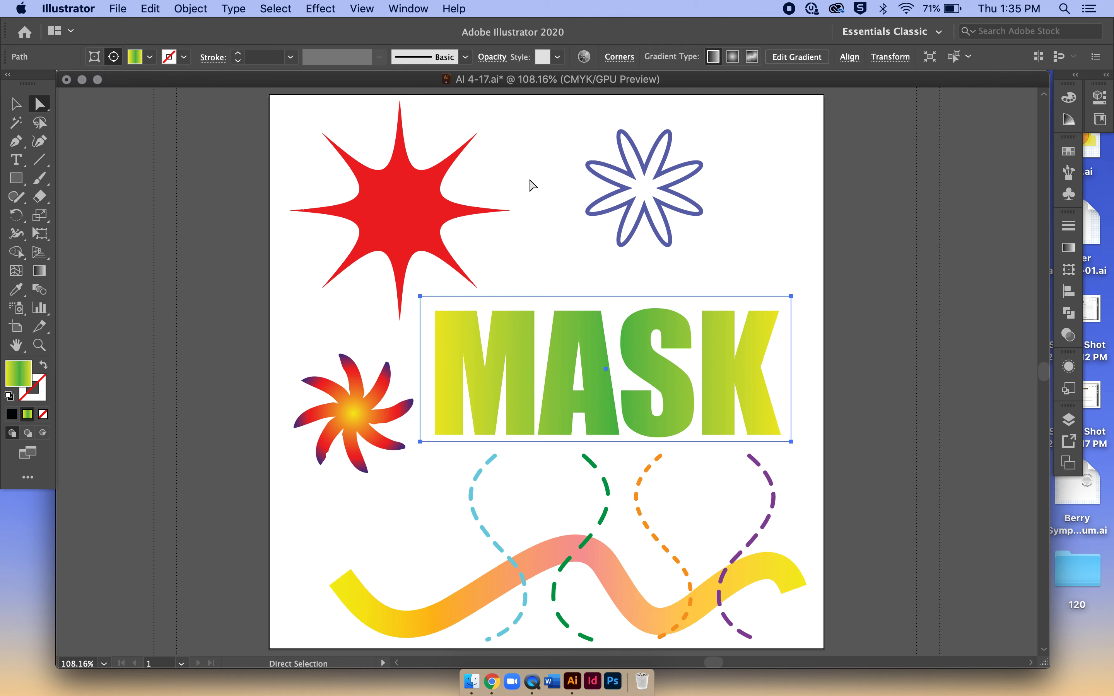
Step: Move the wavy band up across MASK, cut it, and select the gradient inside the MASK clip group
left_click(937, 356)
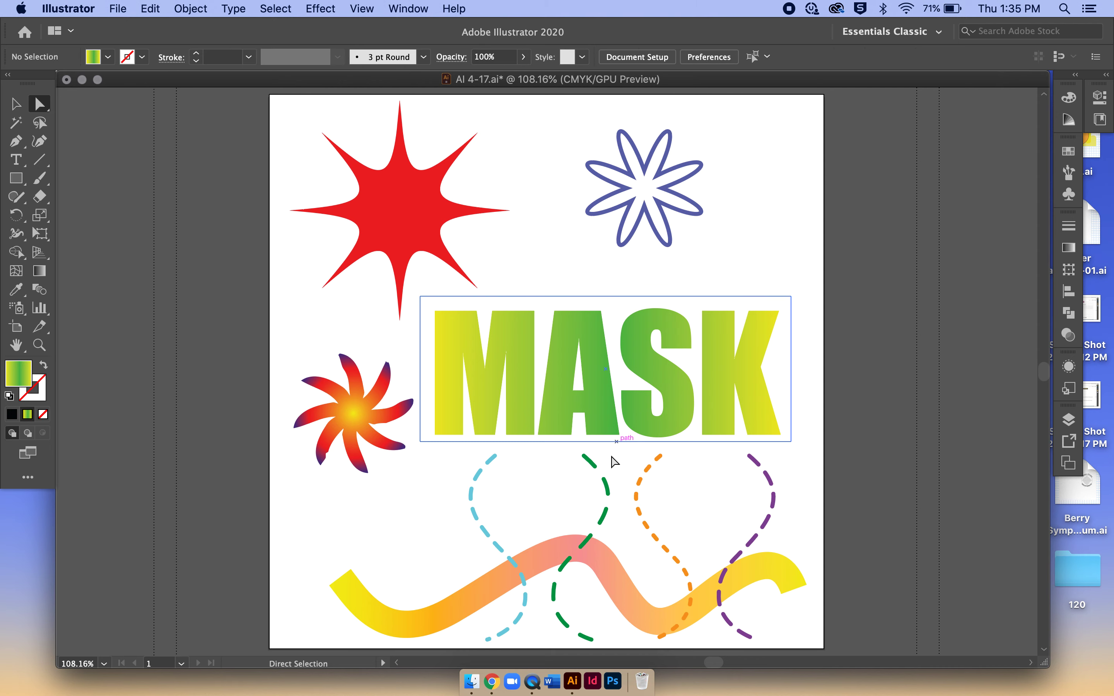
mouse_move(555, 554)
left_mouse_down()
mouse_move(614, 346)
mouse_move(599, 344)
left_mouse_up()
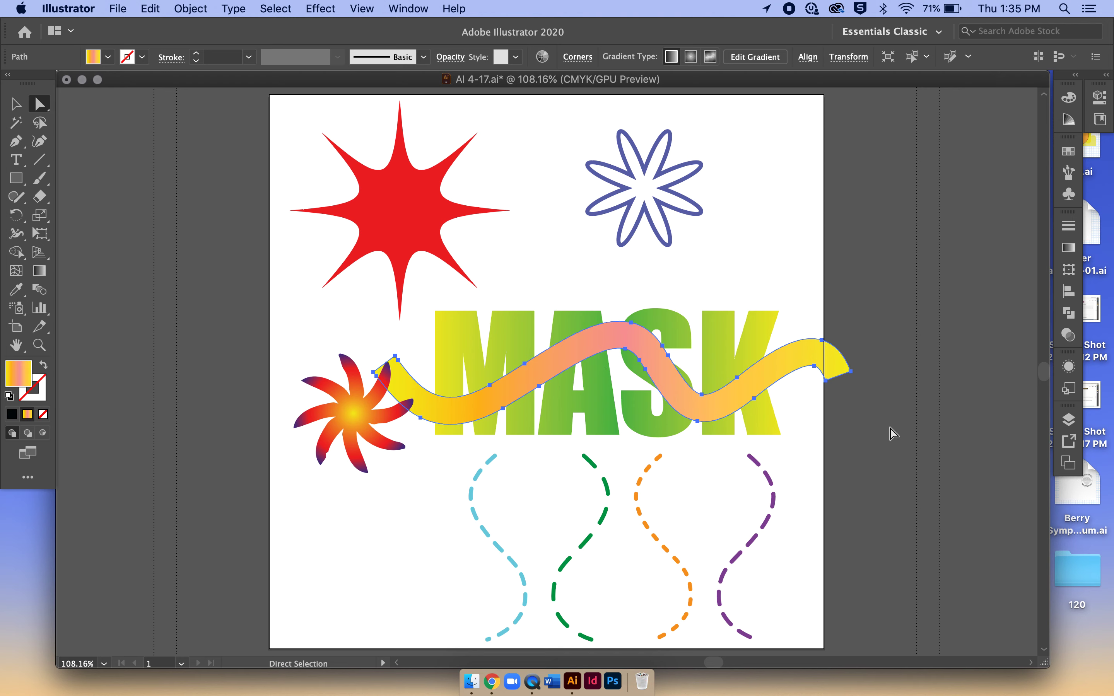
key("super+x")
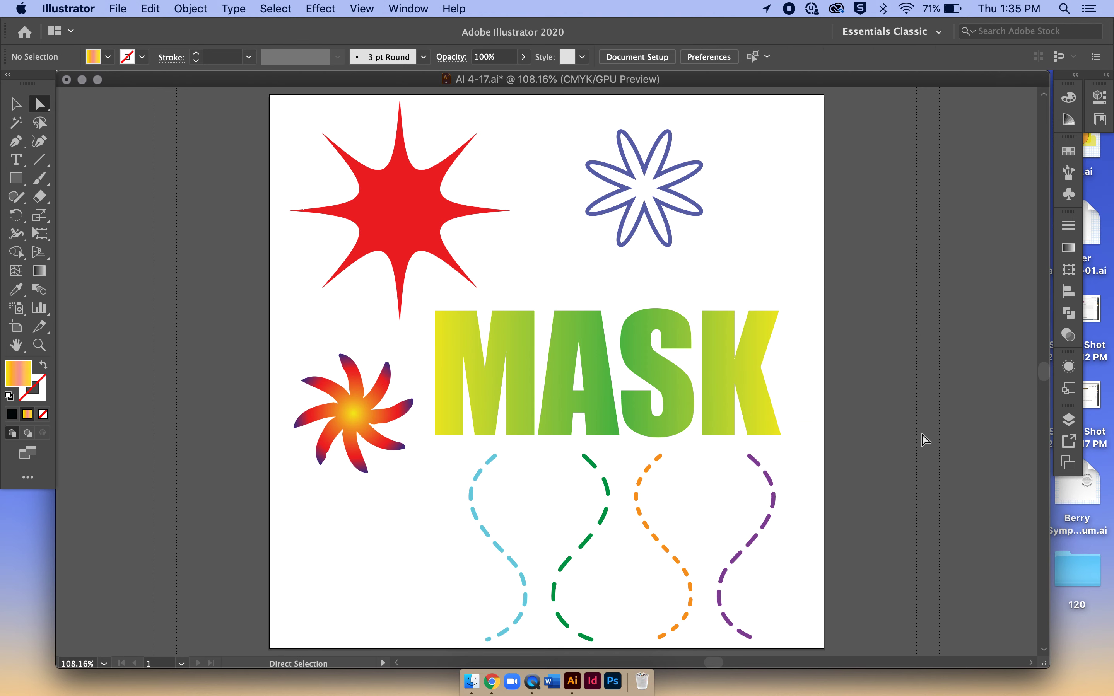
left_click(524, 340)
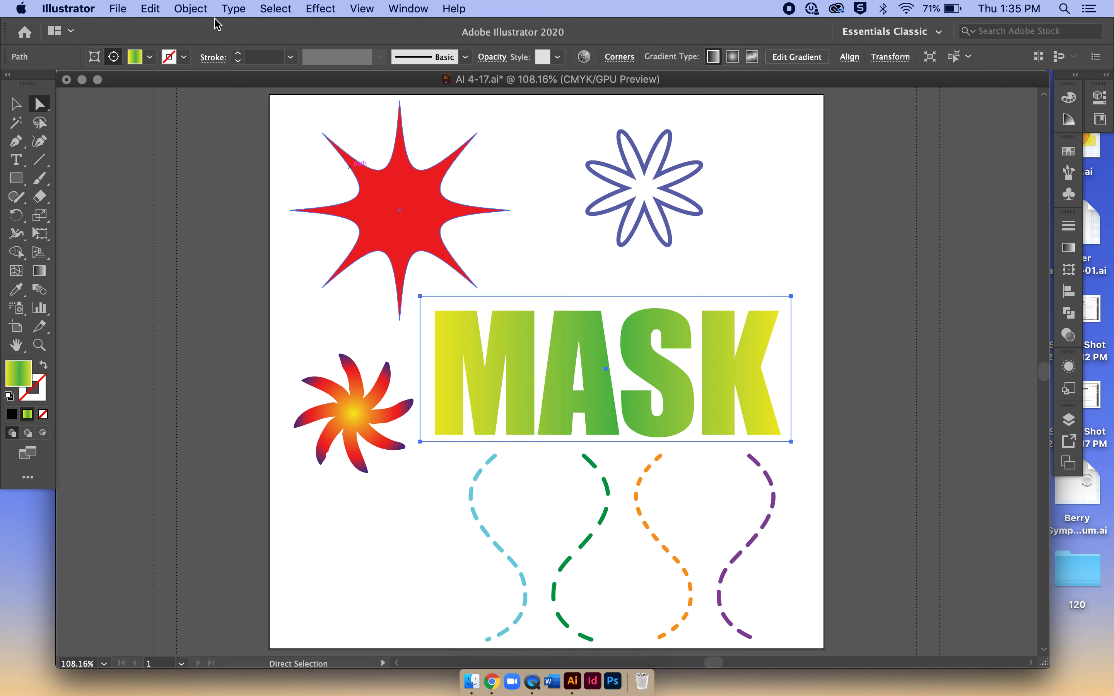
Step: Paste the wavy band into the MASK clip group, then move the red star onto the lettering
left_click(206, 10)
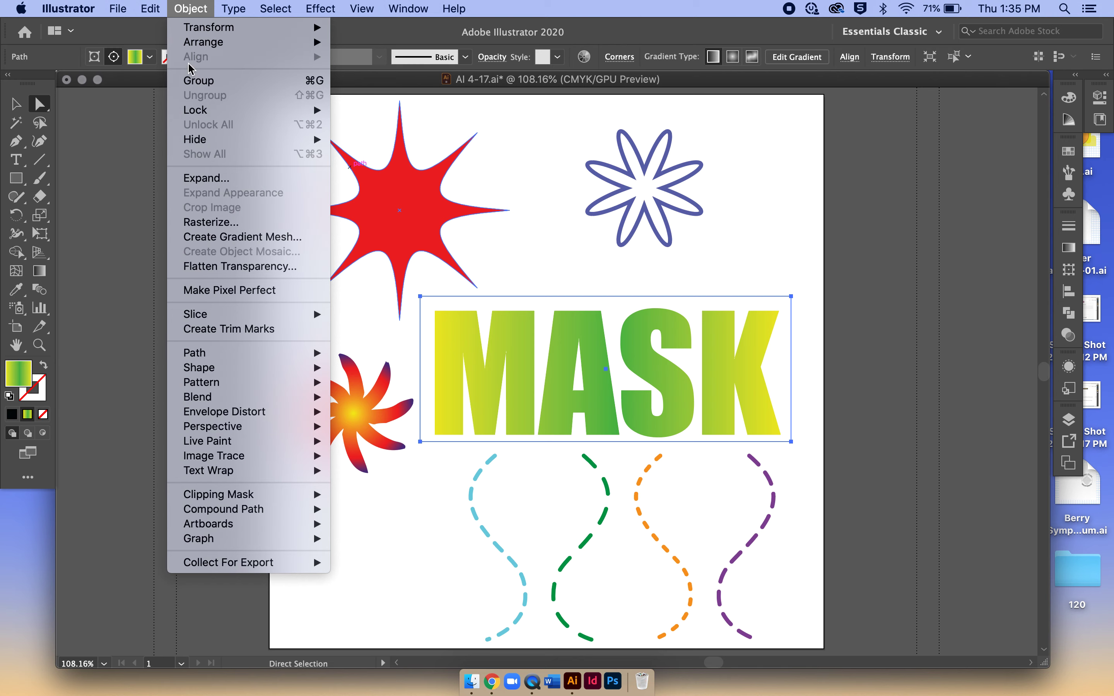
mouse_move(156, 10)
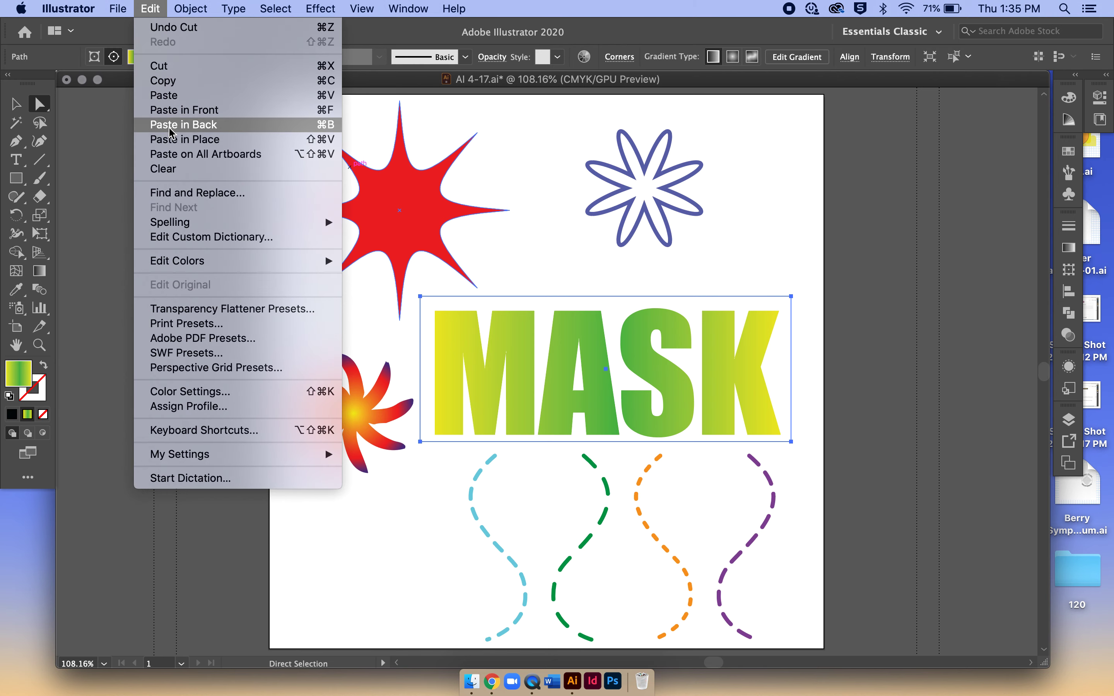
left_click(172, 111)
left_click(899, 480)
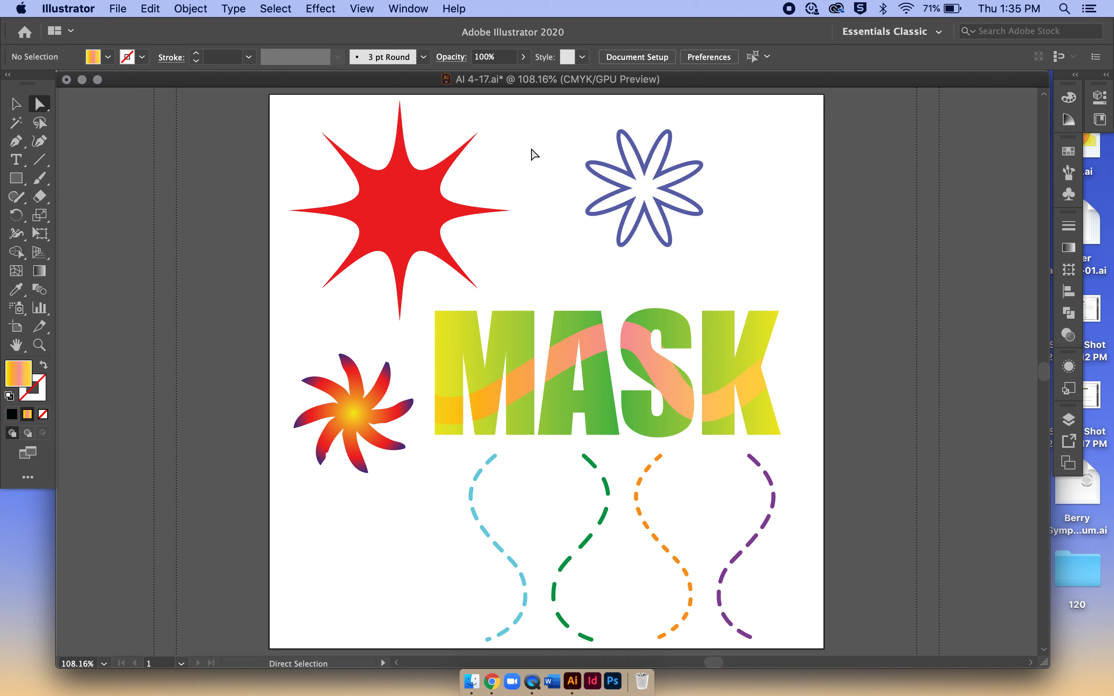
left_click_drag(422, 226, 482, 353)
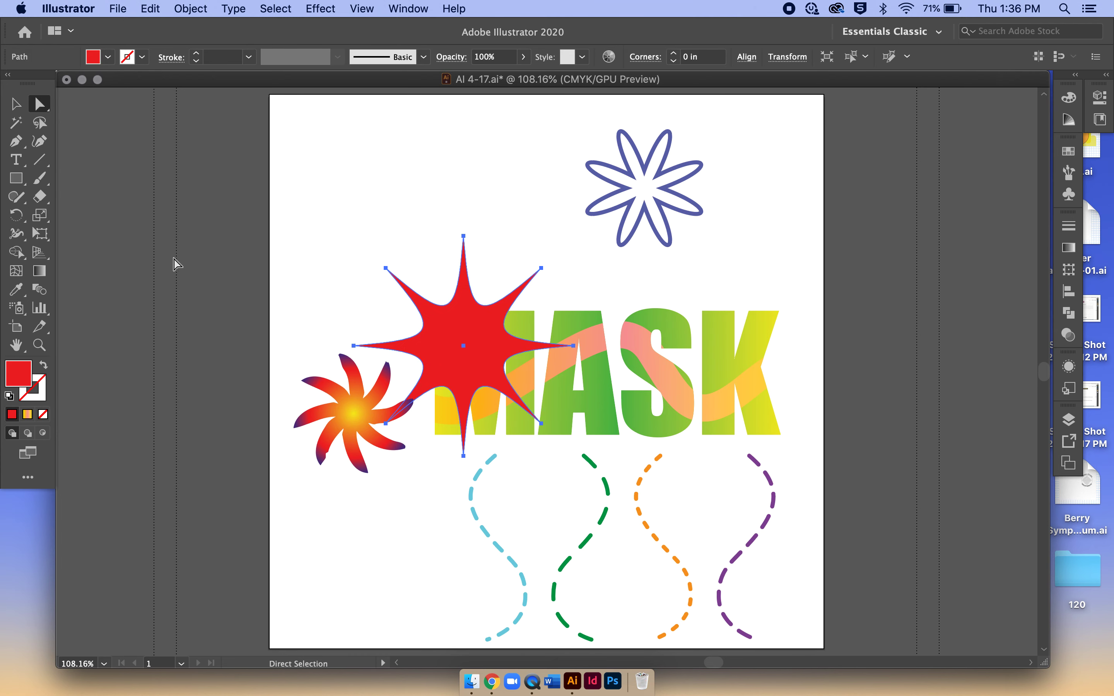
Step: Cut the red star, paste it behind the wavy band inside the mask, and position it in the M
key("super+x")
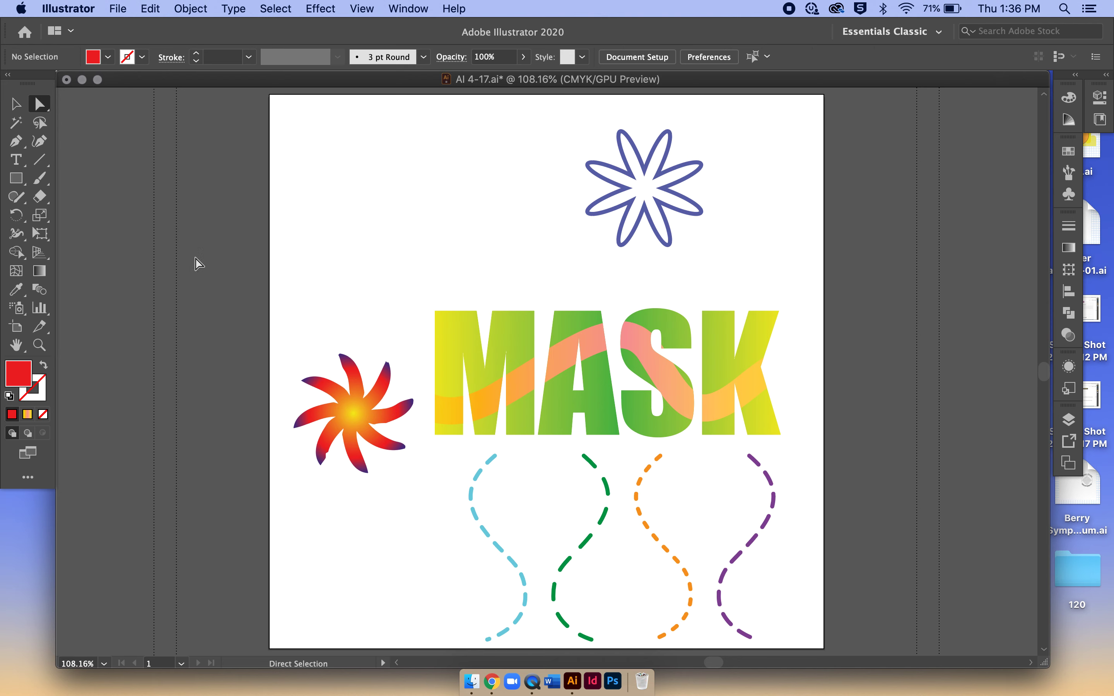
left_click(524, 378)
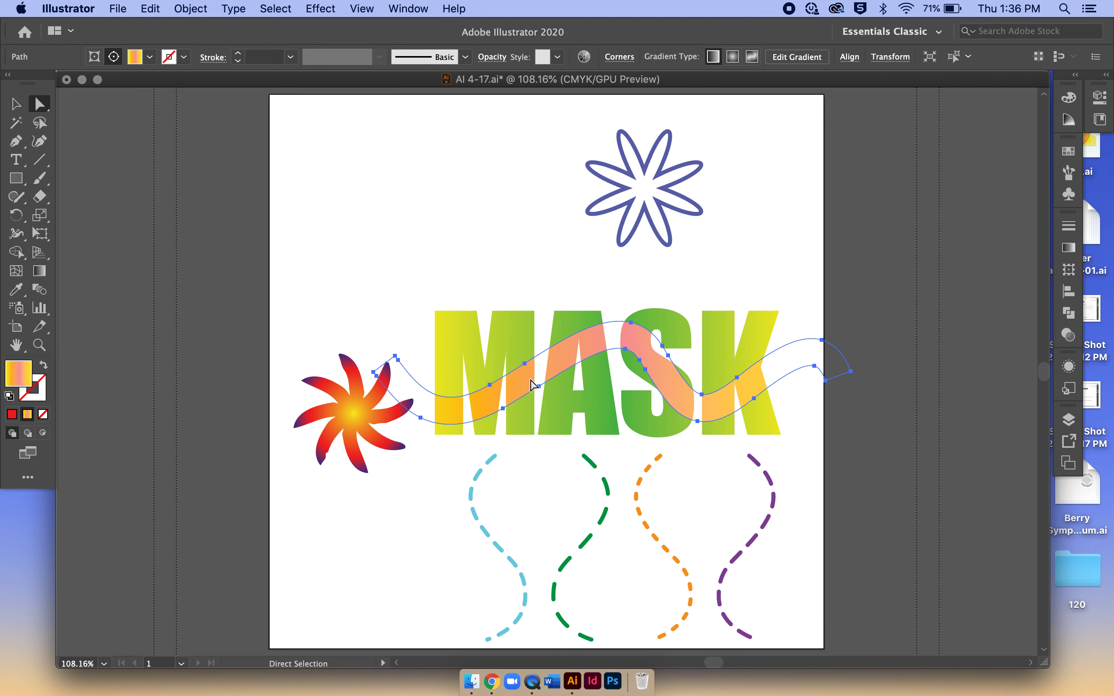
left_click(155, 12)
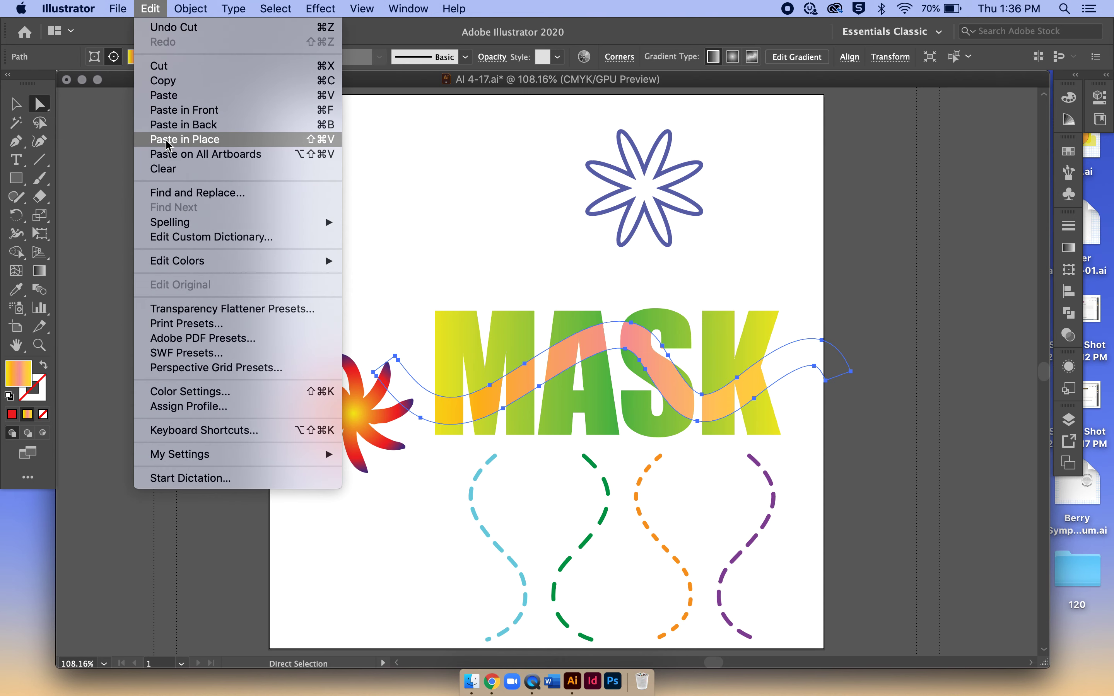
left_click(183, 124)
left_click(285, 199)
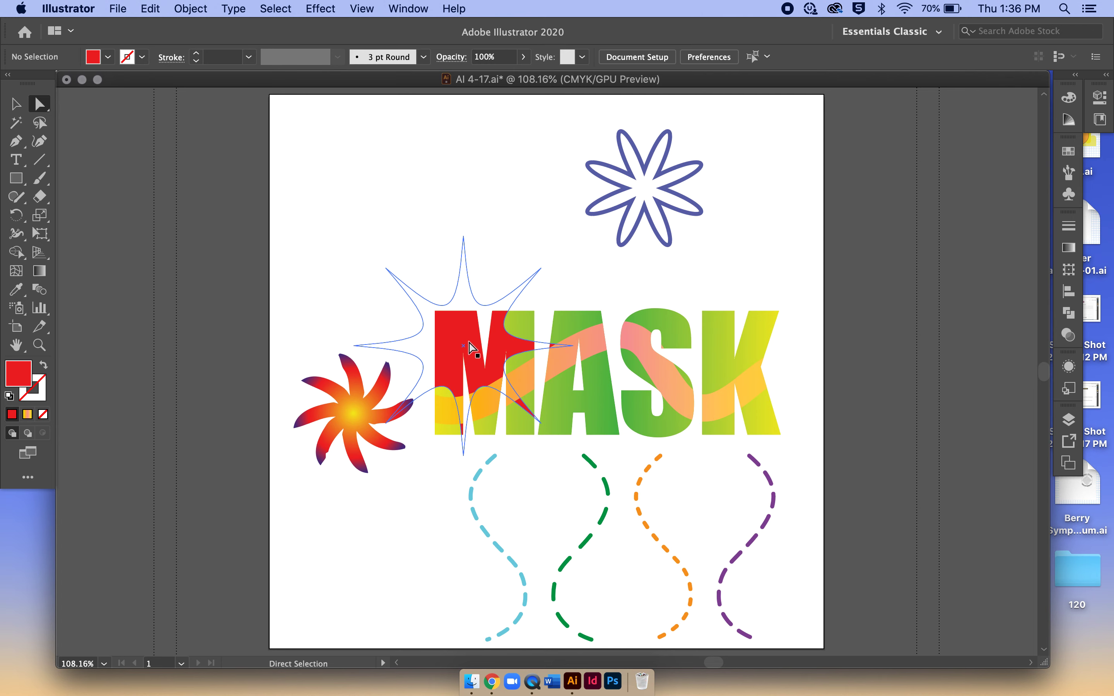
left_click_drag(437, 329, 496, 372)
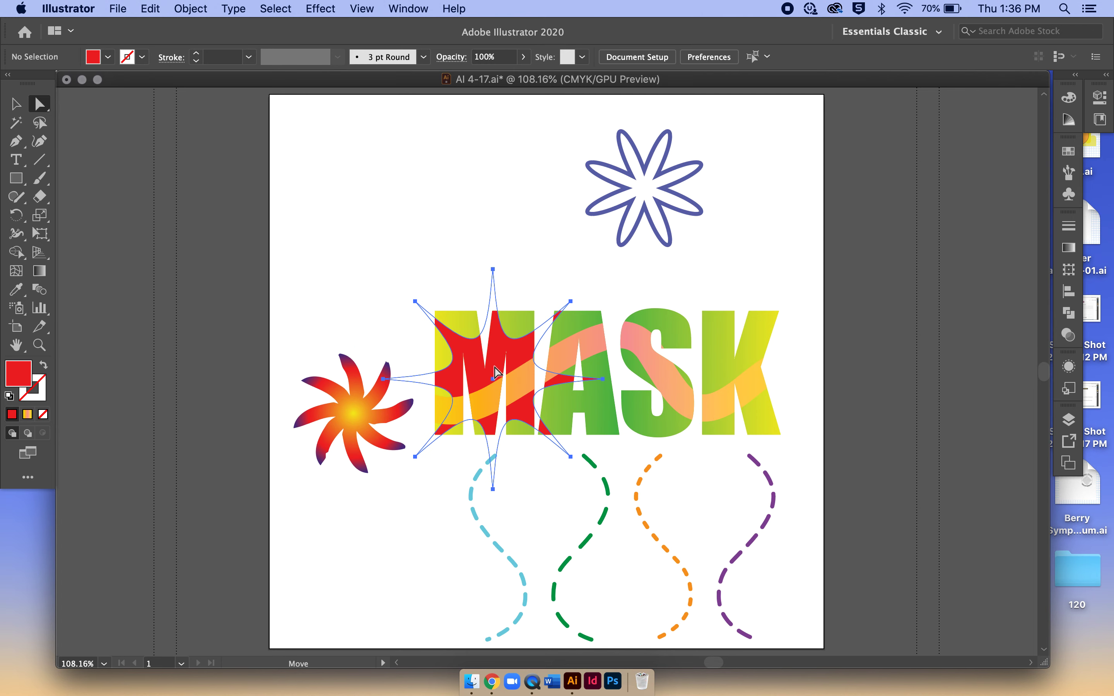
left_click(189, 308)
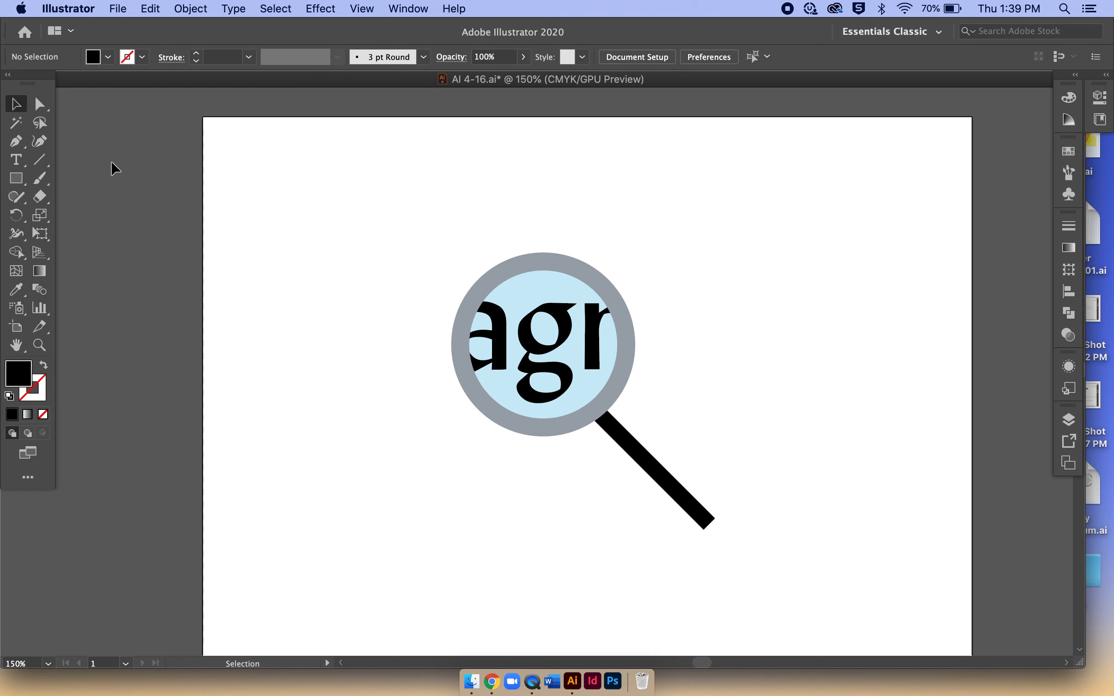
Step: Show all hidden objects to reveal the word 'magnify', then select the magnifier's handle
left_click(191, 9)
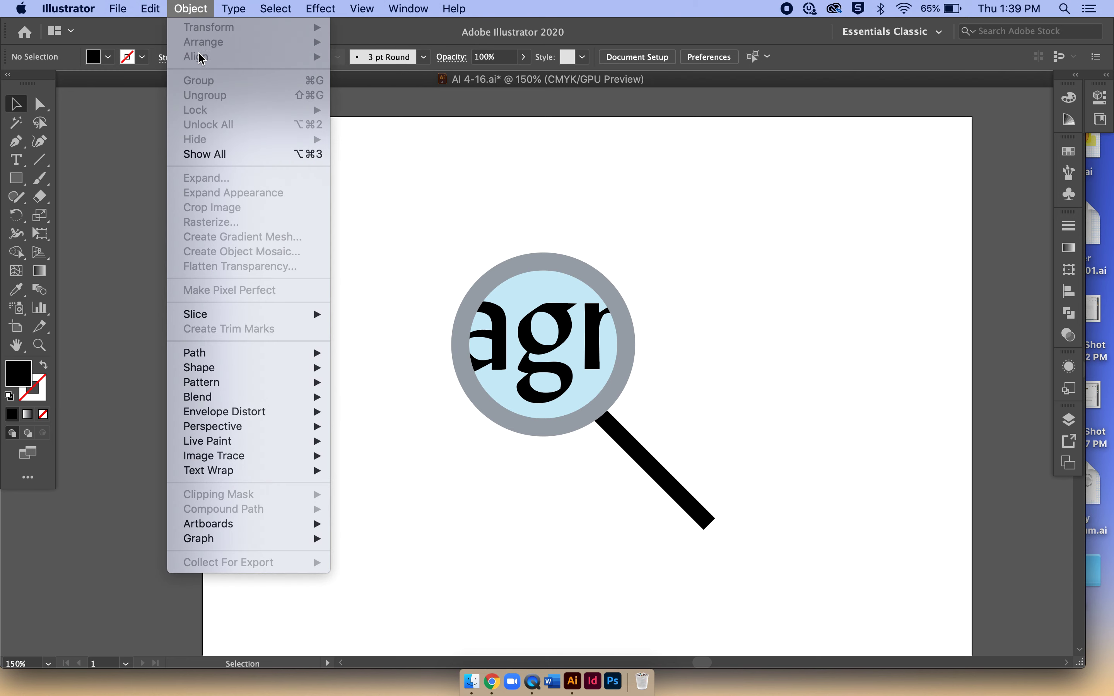
left_click(206, 154)
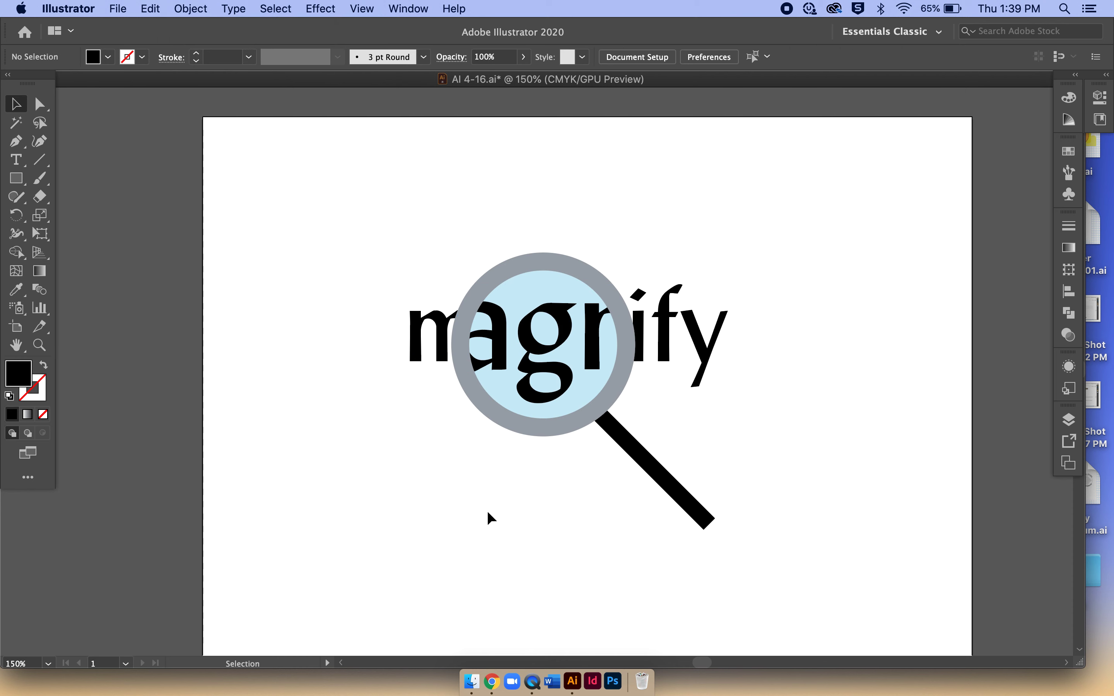
left_click(655, 469)
left_click(566, 425, "shift")
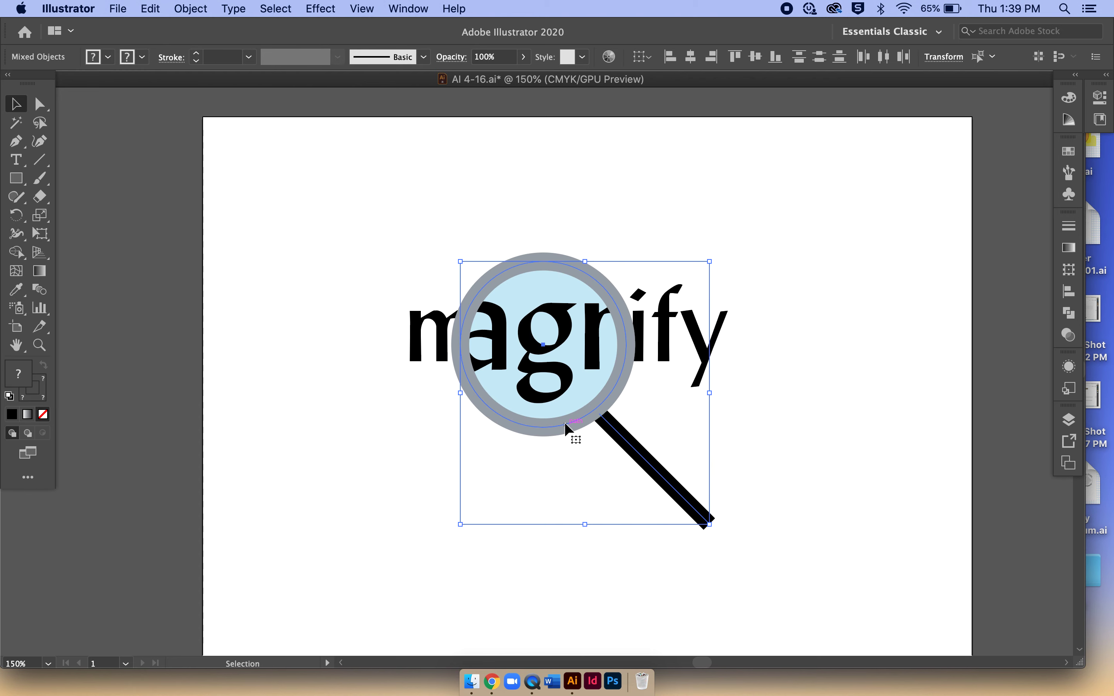
left_click_drag(564, 422, 441, 419)
key("super+z")
left_click(796, 443)
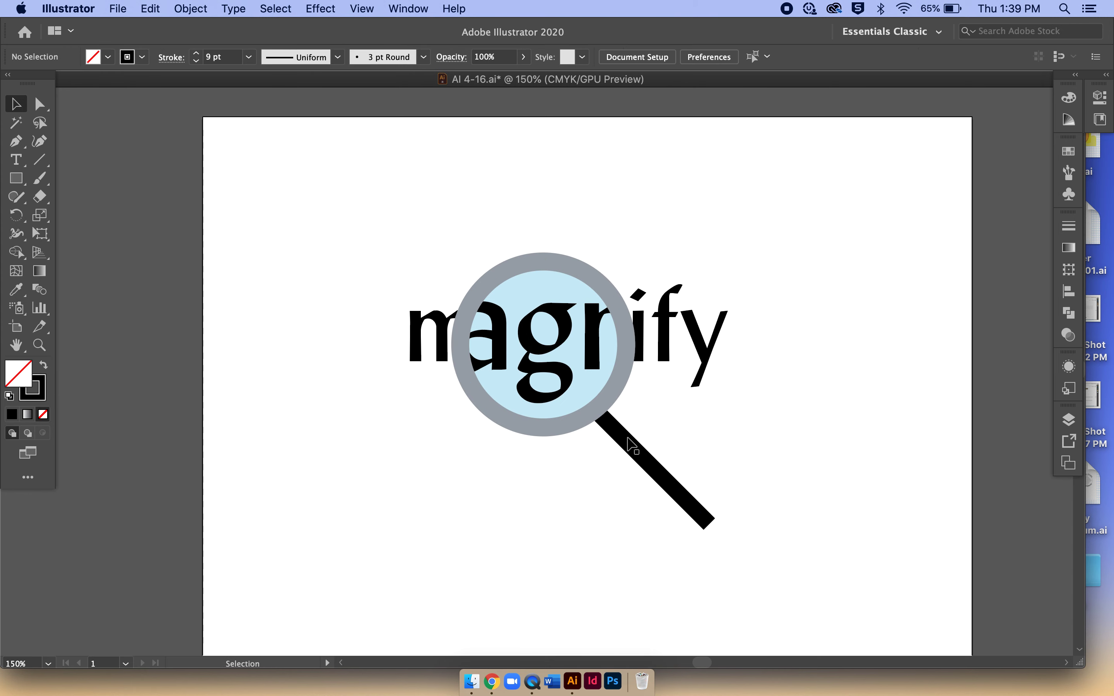
key("a")
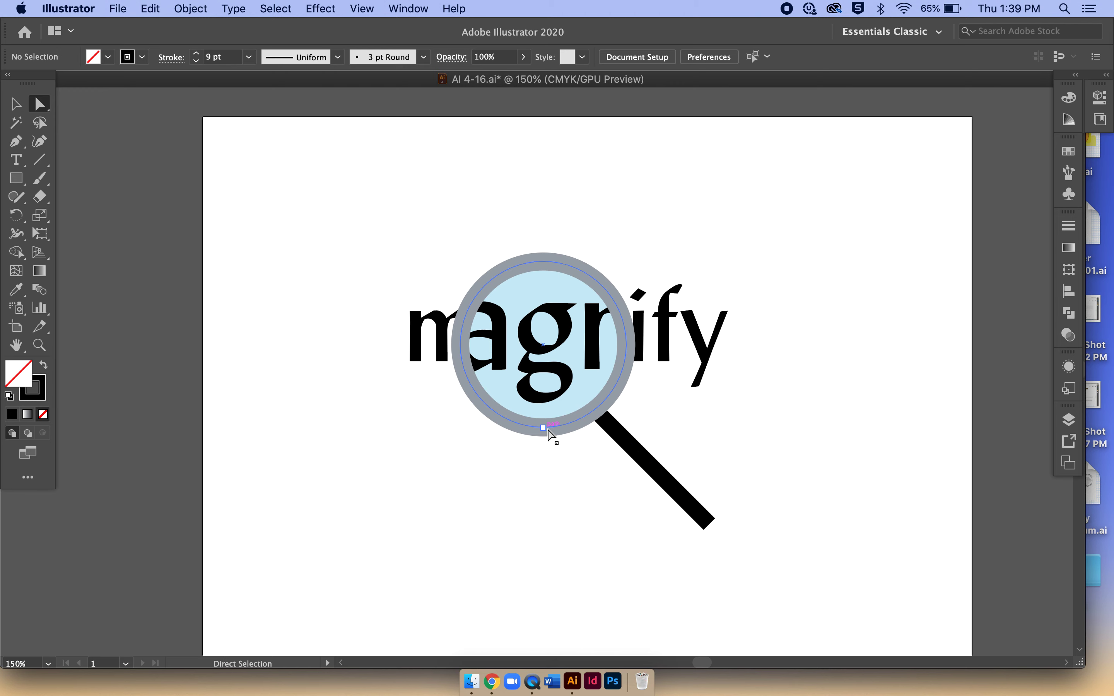
left_click(543, 427)
key("super+shift+a")
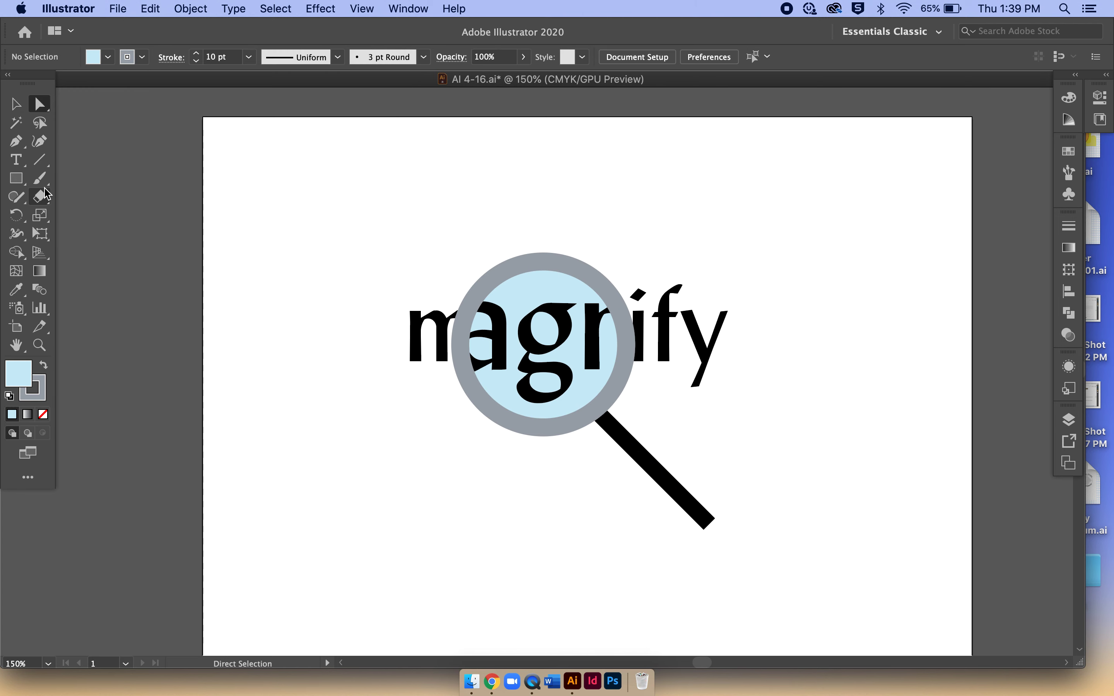
left_click(543, 428)
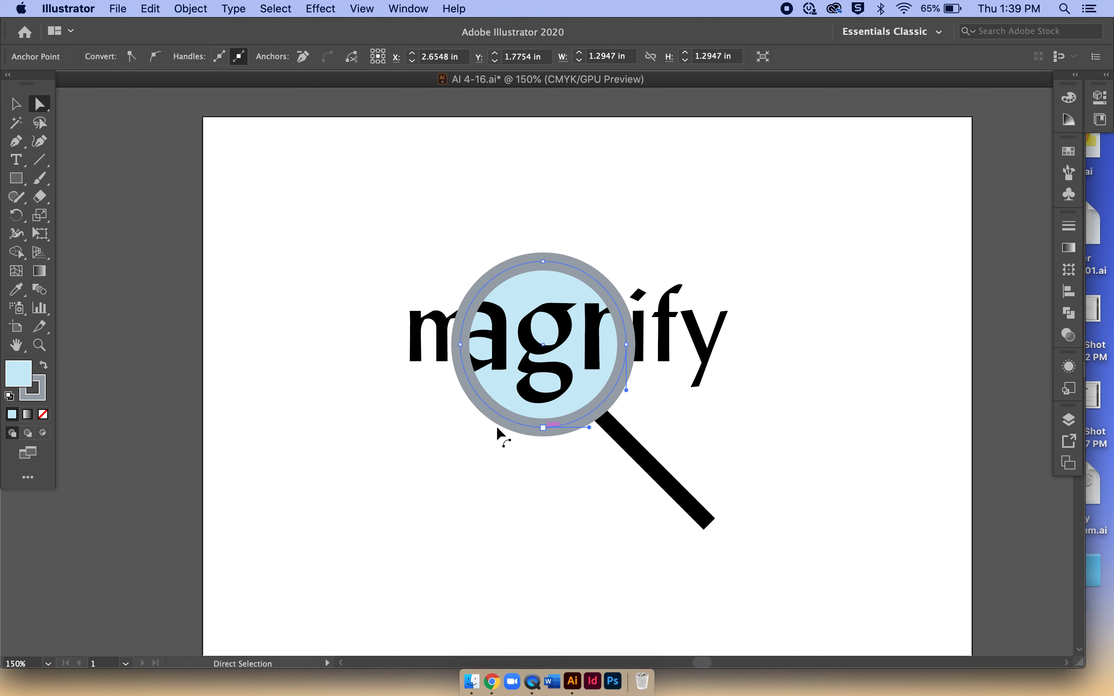
left_click(505, 472)
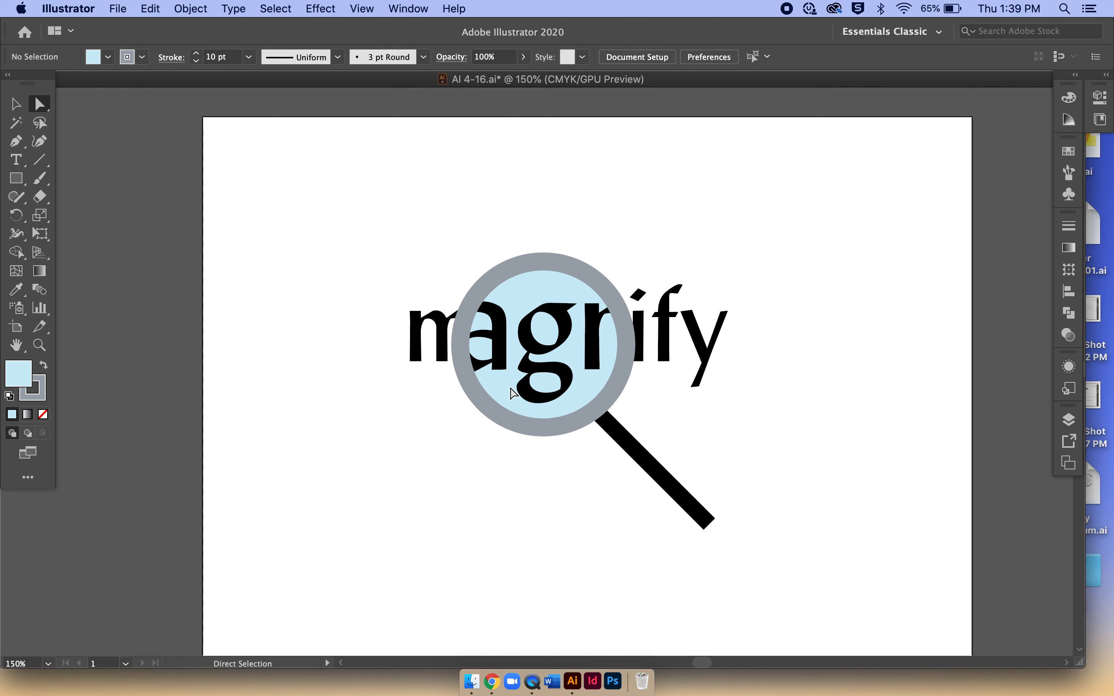
left_click(490, 409)
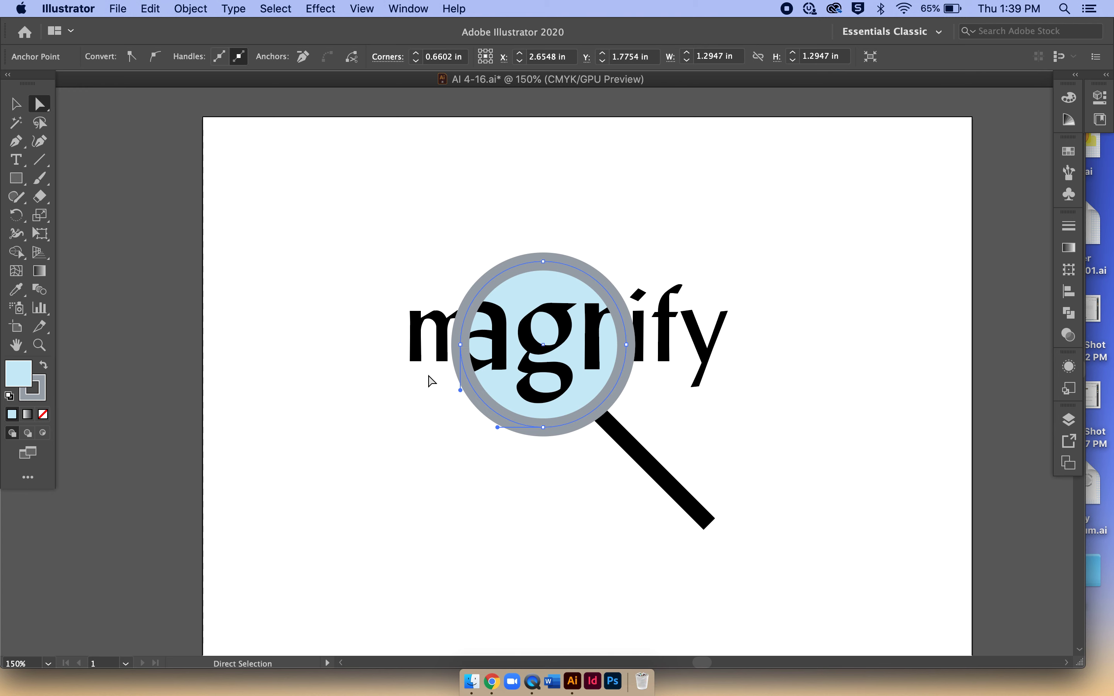
key("super+z")
key("super+z")
key("super+z")
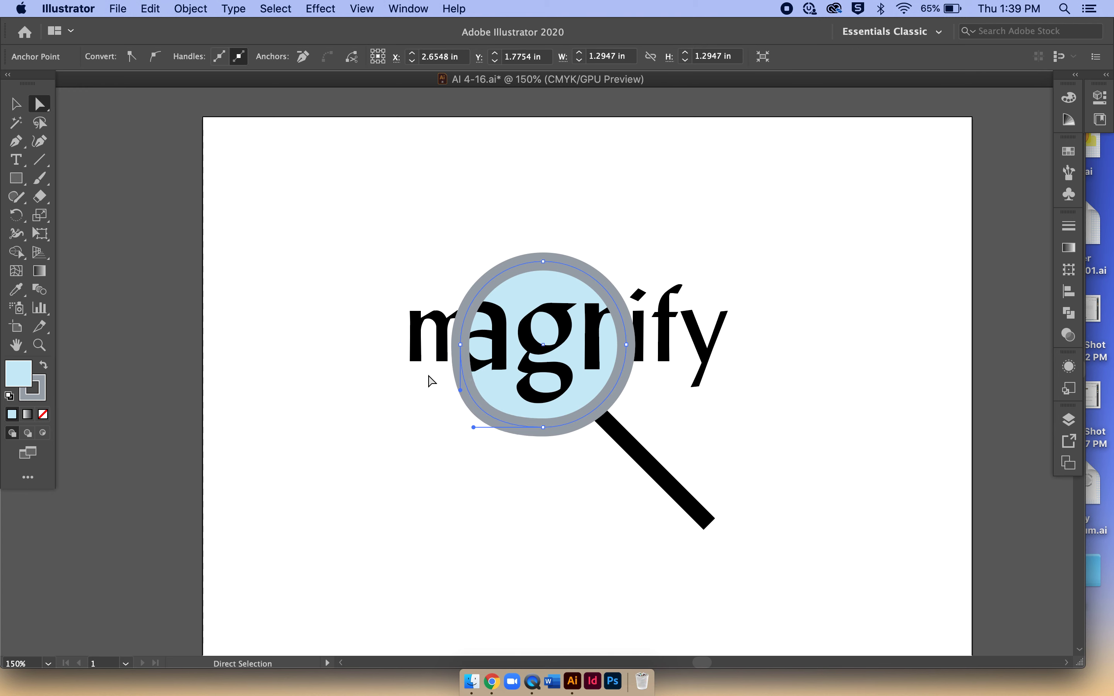
key("super+z")
key("super+z")
key("super+z")
key("super+z")
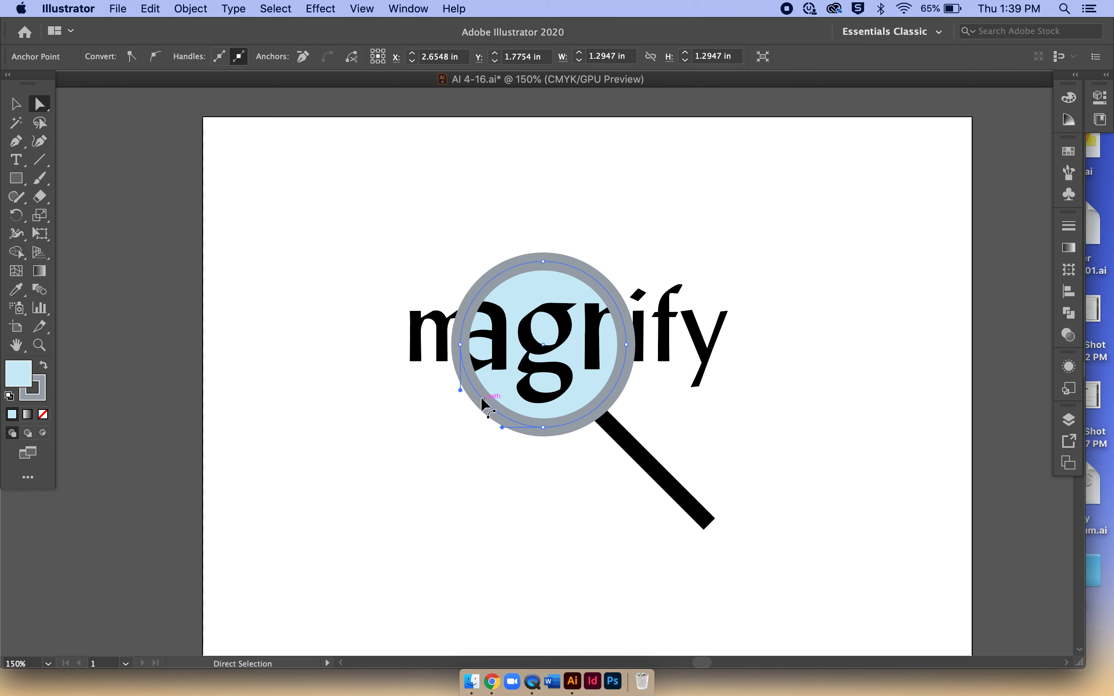
left_click(17, 105)
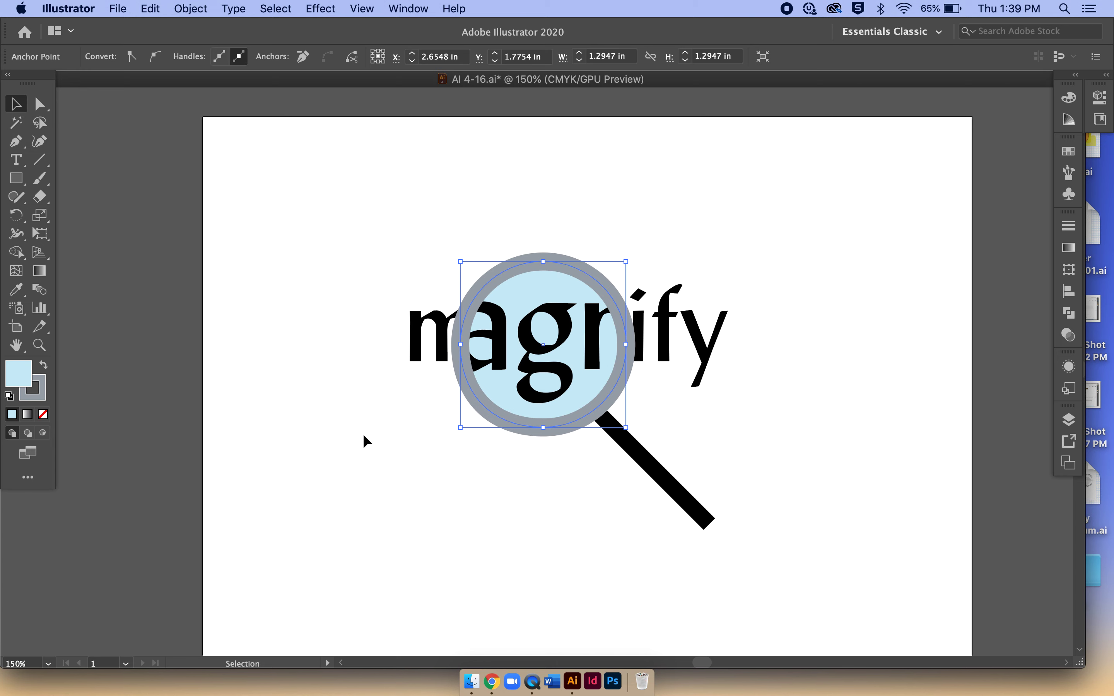
scroll(640, 547, "left", 1)
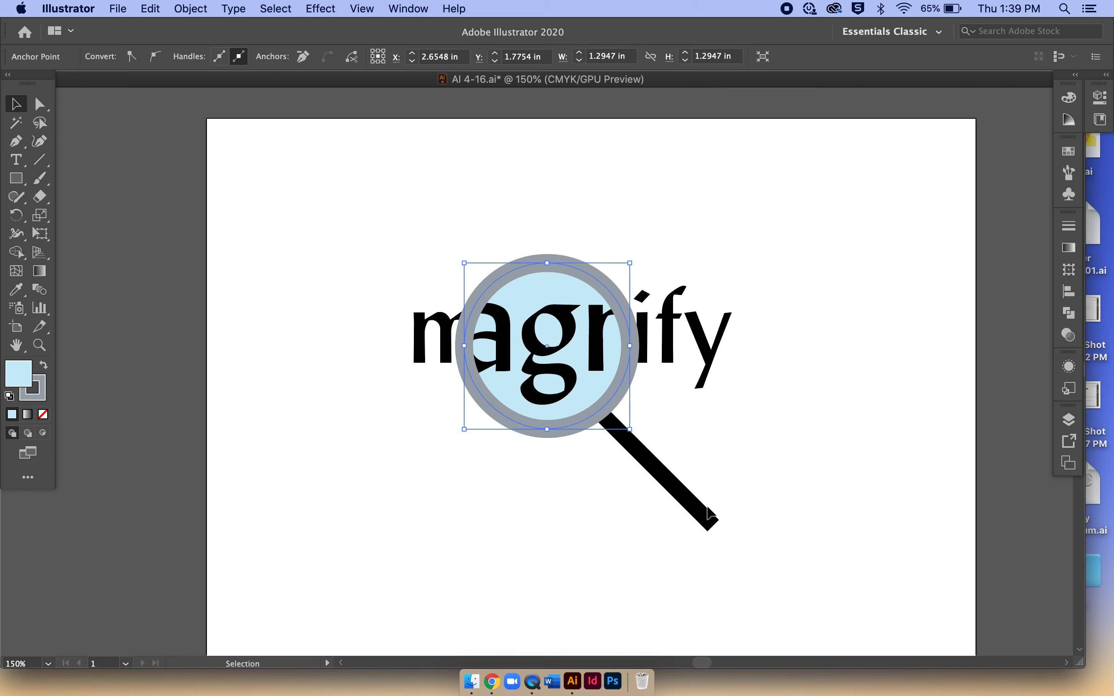
left_click(674, 490, "shift")
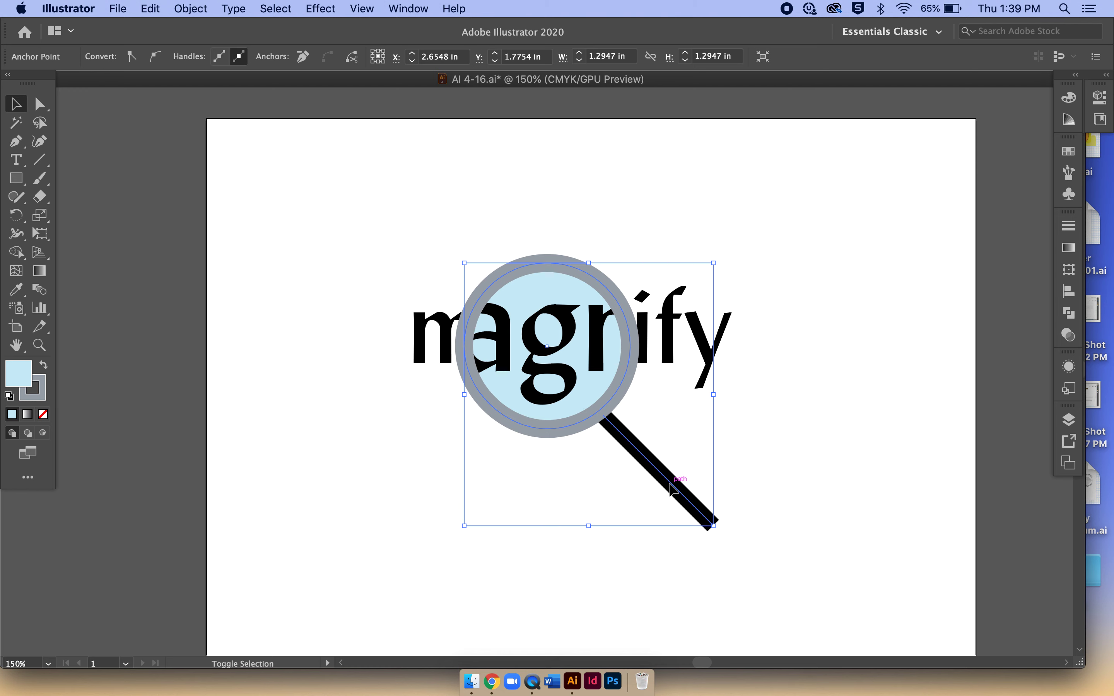
left_click_drag(671, 485, 587, 504)
key("super+z")
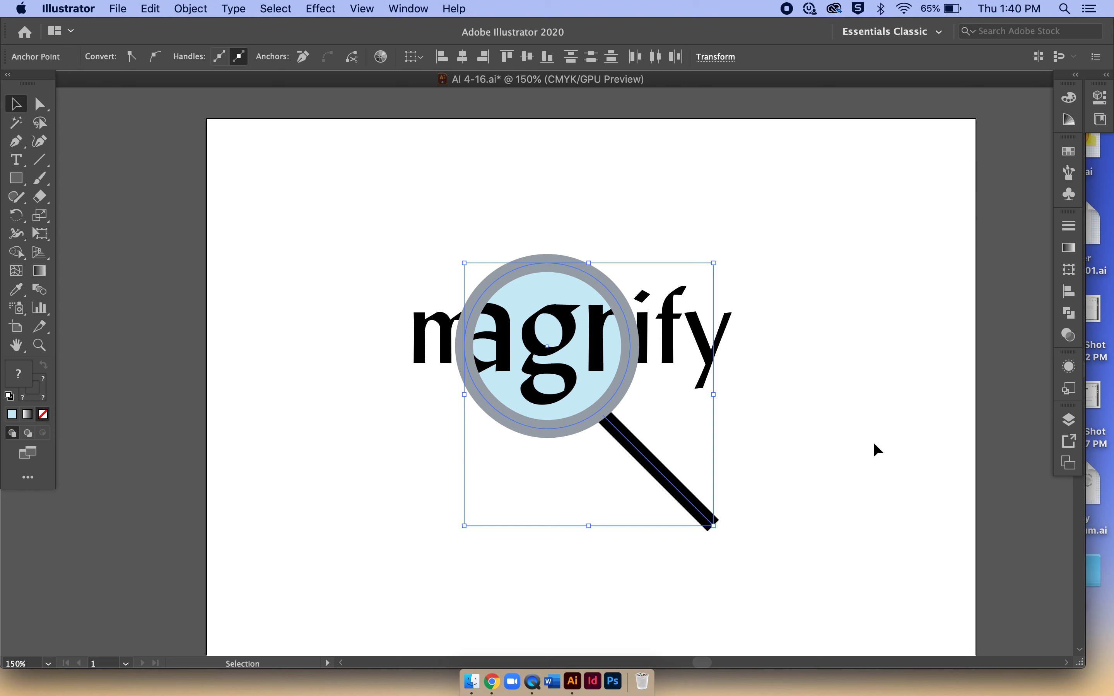
left_click(877, 444)
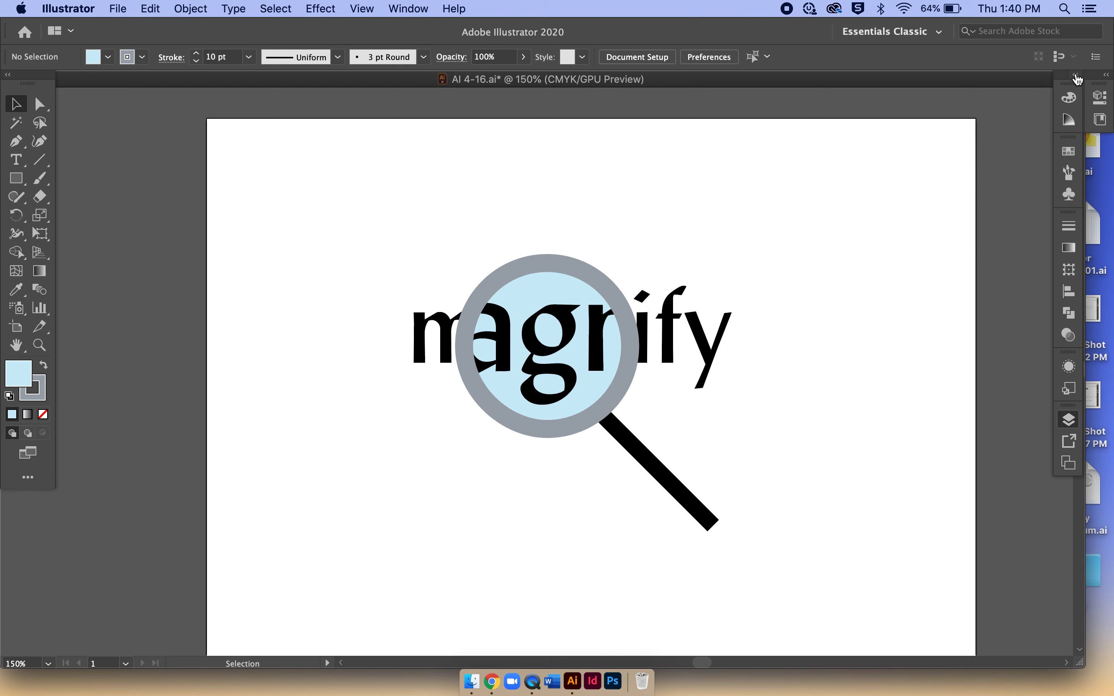
Step: In Layers, expand Layer 1 and the Clip Group, select the lens clipping circle, and add the handle
left_click(1075, 75)
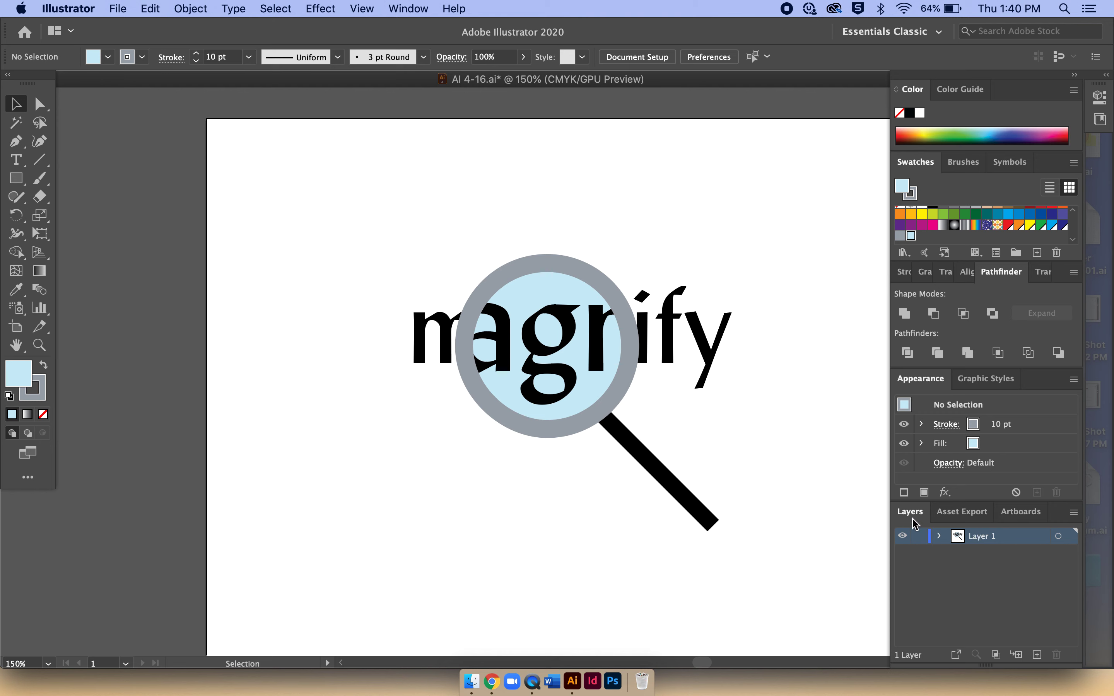
left_click(940, 537)
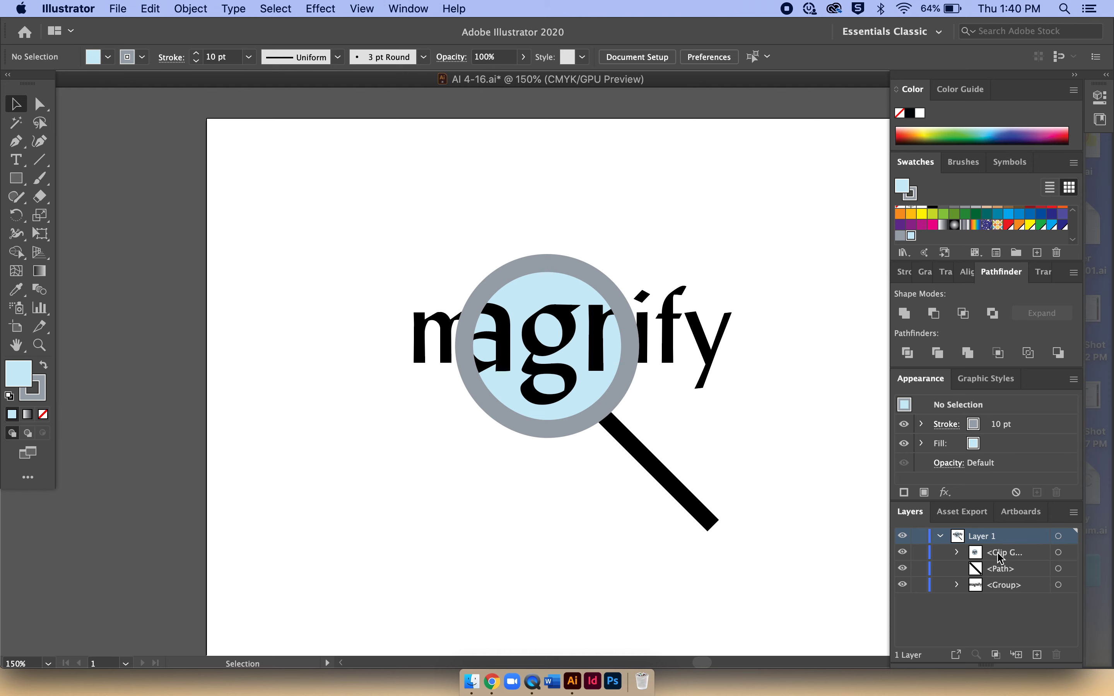
left_click(959, 552)
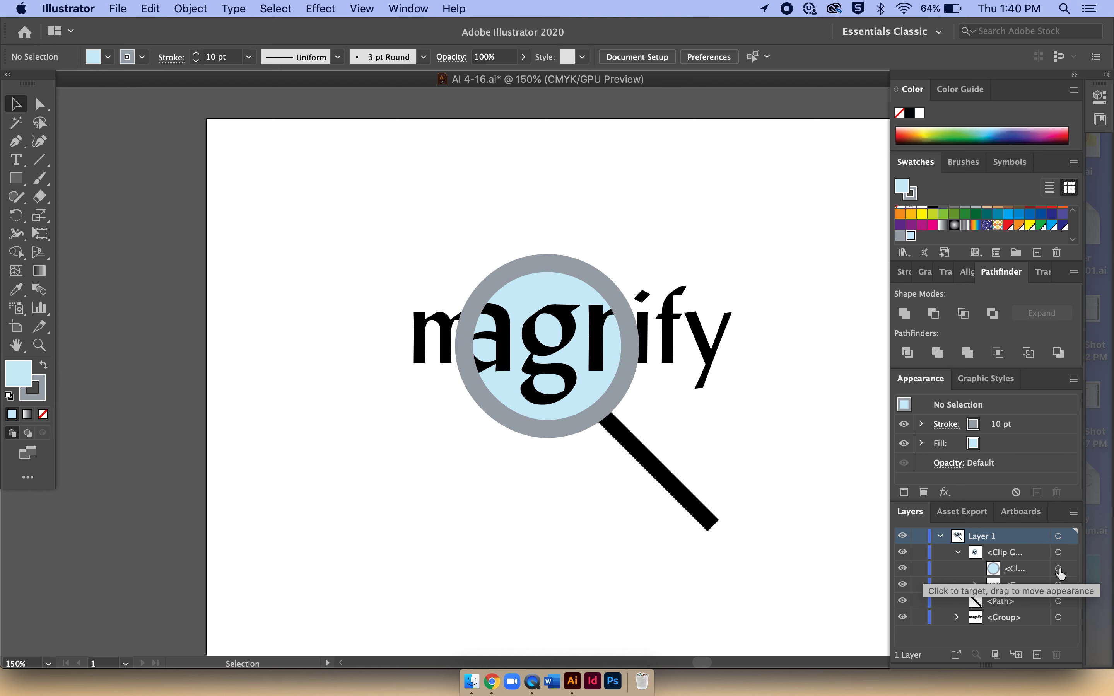
left_click(1059, 569)
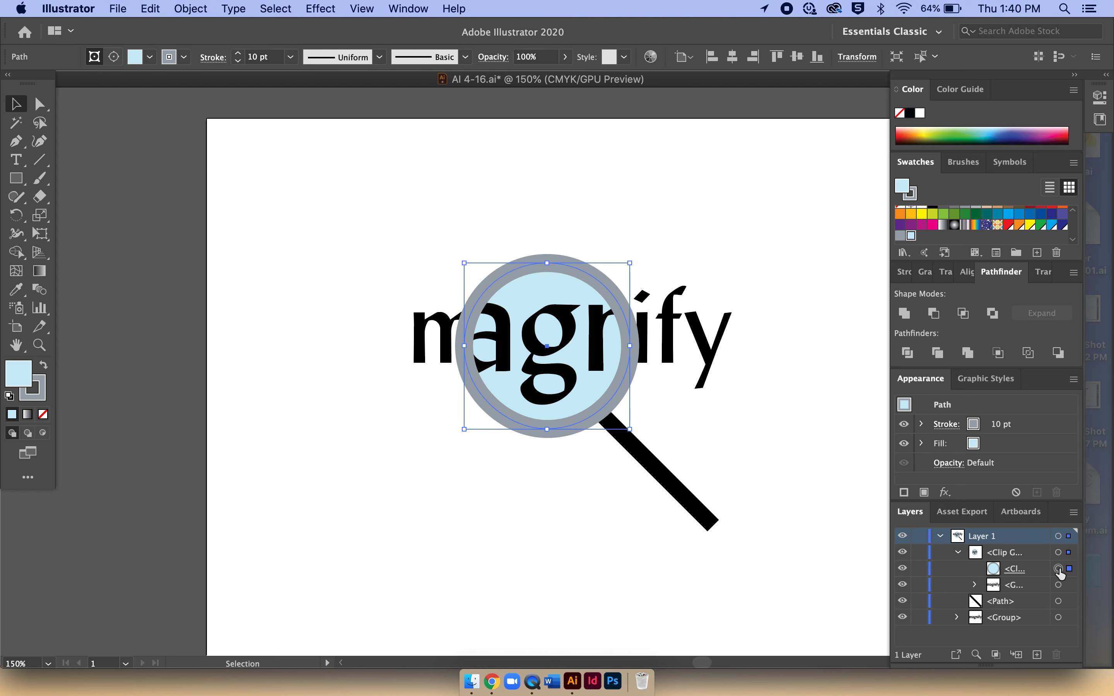
left_click(668, 482, "shift")
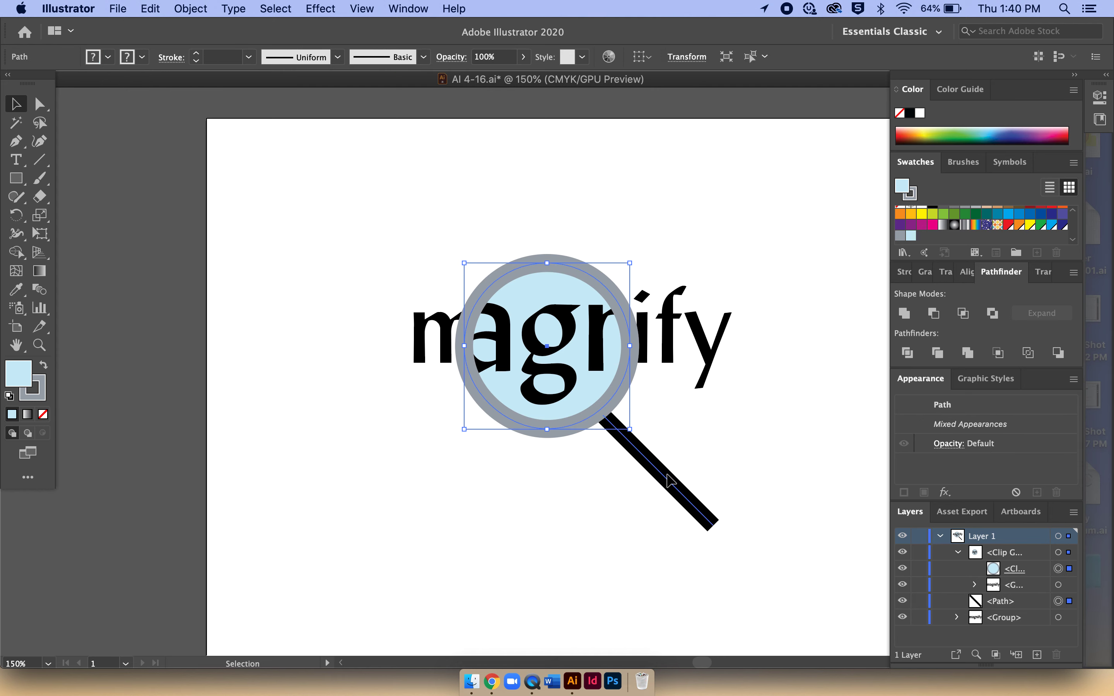
Step: Slide the magnifier left, then nudge it right across 'magnify' and back left with arrow keys
left_click_drag(672, 495, 622, 498)
key("Right")
key("Right")
key("Right")
key("Right")
key("Right")
key("Right")
key("Right")
key("Right")
key("Right")
key("Right")
key("Right")
key("Right")
key("Right")
key("Right")
key("Right")
key("Right")
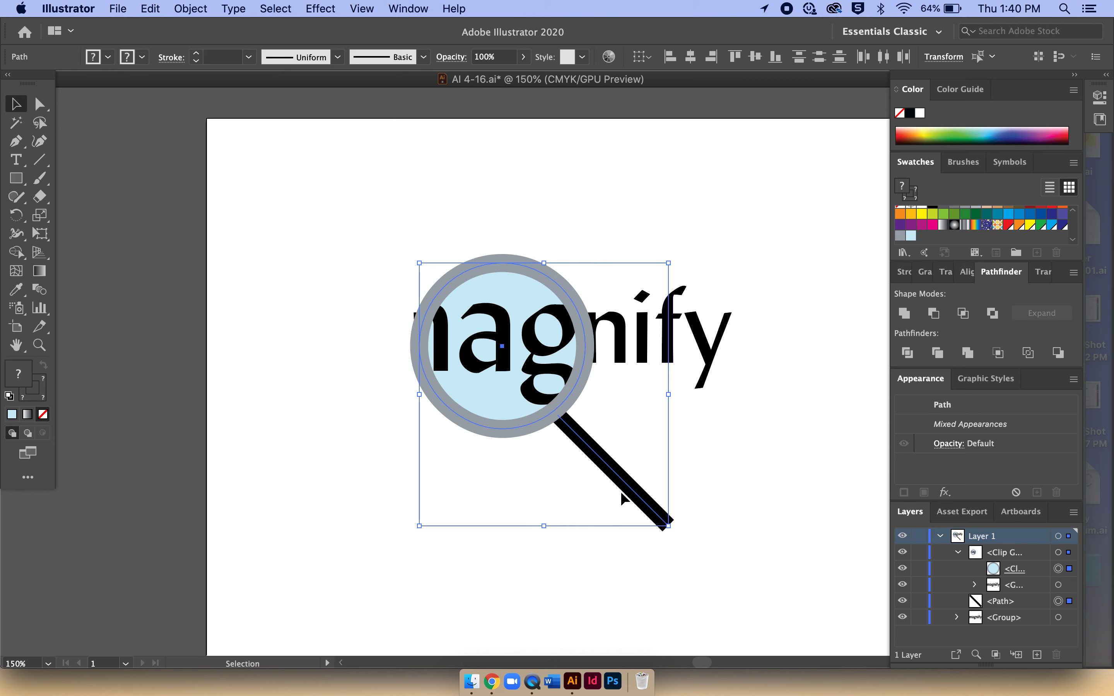
key("Right")
key("Right")
key("Right")
key("Right")
key("Right")
key("Right")
key("Right")
key("Right")
key("Right")
key("Right")
key("Right")
key("Right")
key("Right")
key("Right")
key("Right")
key("Right")
key("Right")
key("Right")
key("Right")
key("Right")
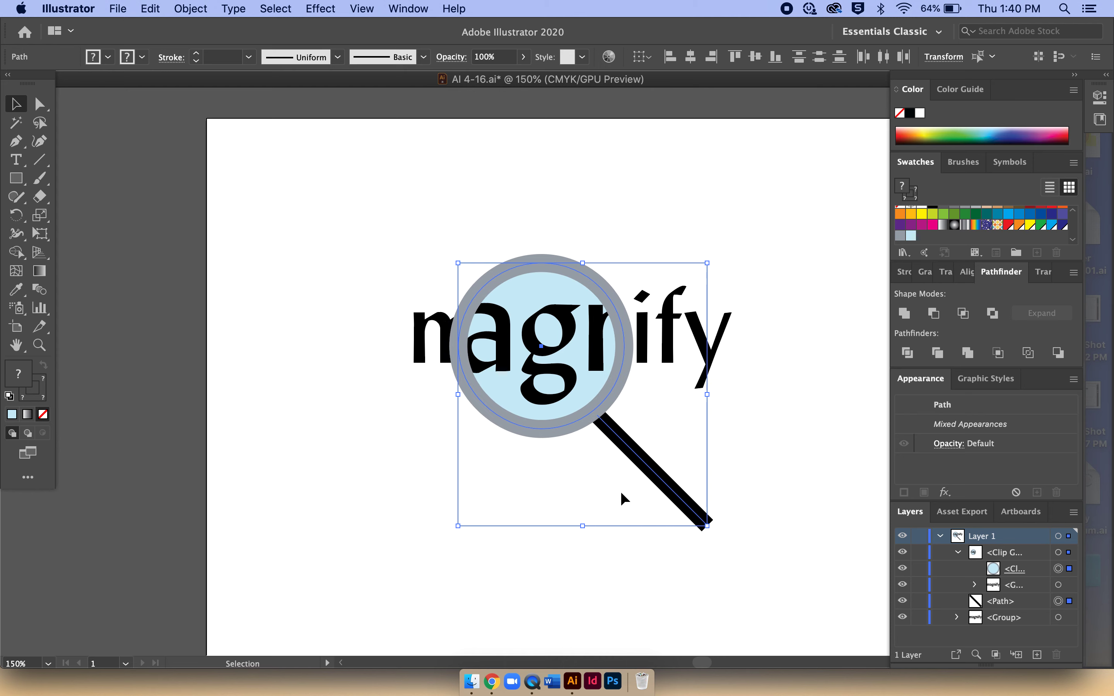
key("Right")
key("Right")
key("Right")
key("Right")
key("Right")
key("Right")
key("Right")
key("Right")
key("Right")
key("Right")
key("Right")
key("Right")
key("Right")
key("Right")
key("Right")
key("Right")
key("Right")
key("Right")
key("Right")
key("Right")
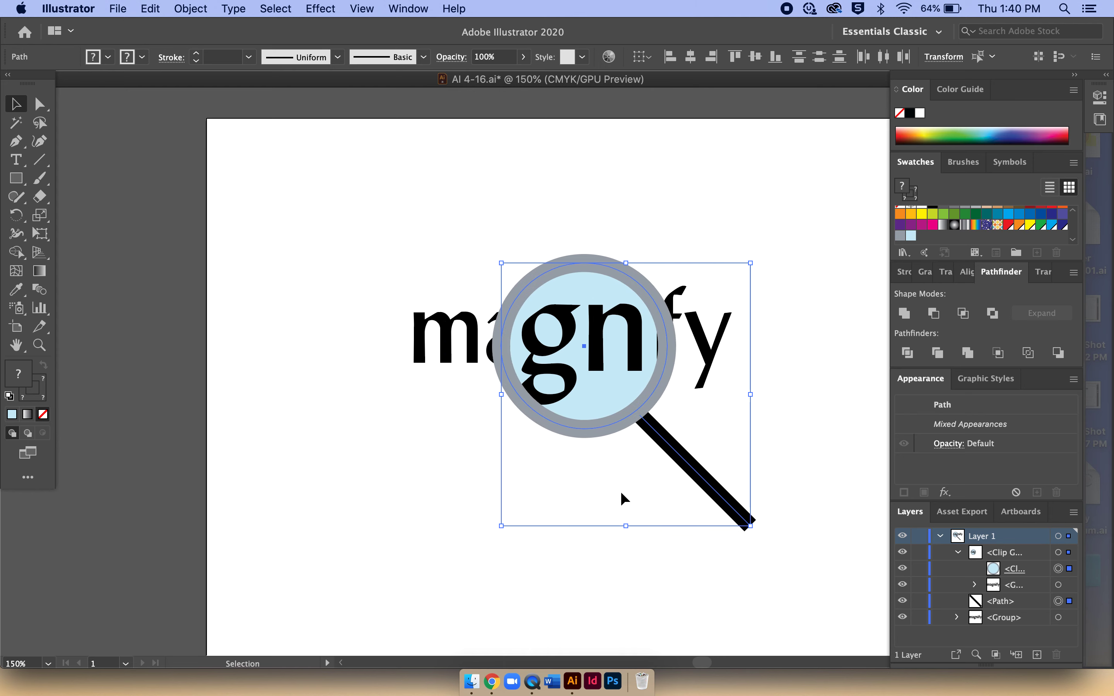
key("Right")
key("Right")
key("Right")
key("Right")
key("Right")
key("Right")
key("Right")
key("Right")
key("Right")
key("Right")
key("Right")
key("Right")
key("Right")
key("Right")
key("Right")
key("Right")
key("Right")
key("Right")
key("Right")
key("Right")
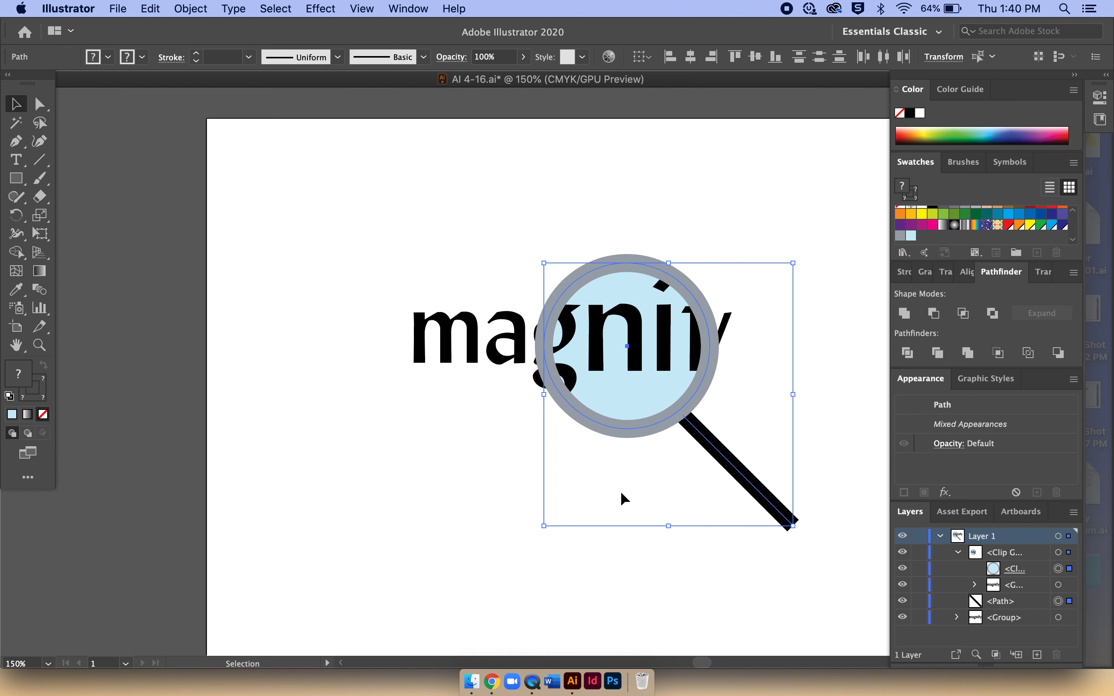
key("Right")
key("Right")
key("Right")
key("Right")
key("Right")
key("Right")
key("Right")
key("Right")
key("Right")
key("Right")
key("Right")
key("Right")
key("Right")
key("Right")
key("Right")
key("Right")
key("Right")
key("Right")
key("Right")
key("Right")
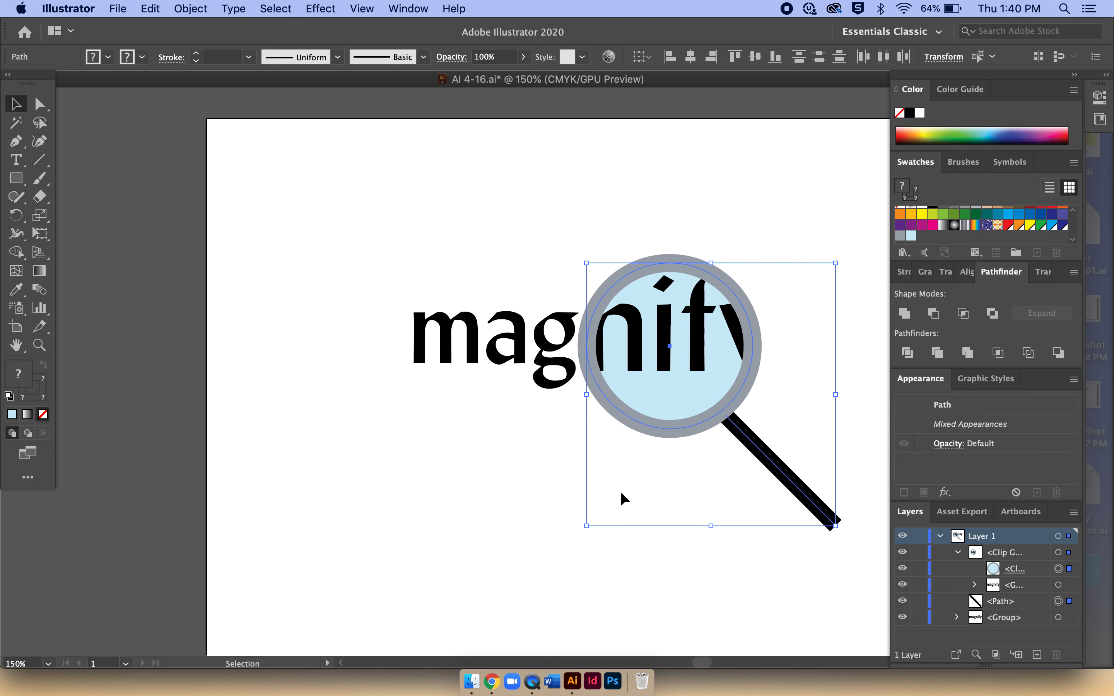
key("Right")
key("Right")
key("Right")
key("Right")
key("Right")
key("Right")
key("Right")
key("Left")
key("Left")
key("Left")
key("Left")
key("Left")
key("Left")
key("Left")
key("Left")
key("Left")
key("Left")
key("Left")
key("Left")
key("Left")
key("Left")
key("Left")
key("Left")
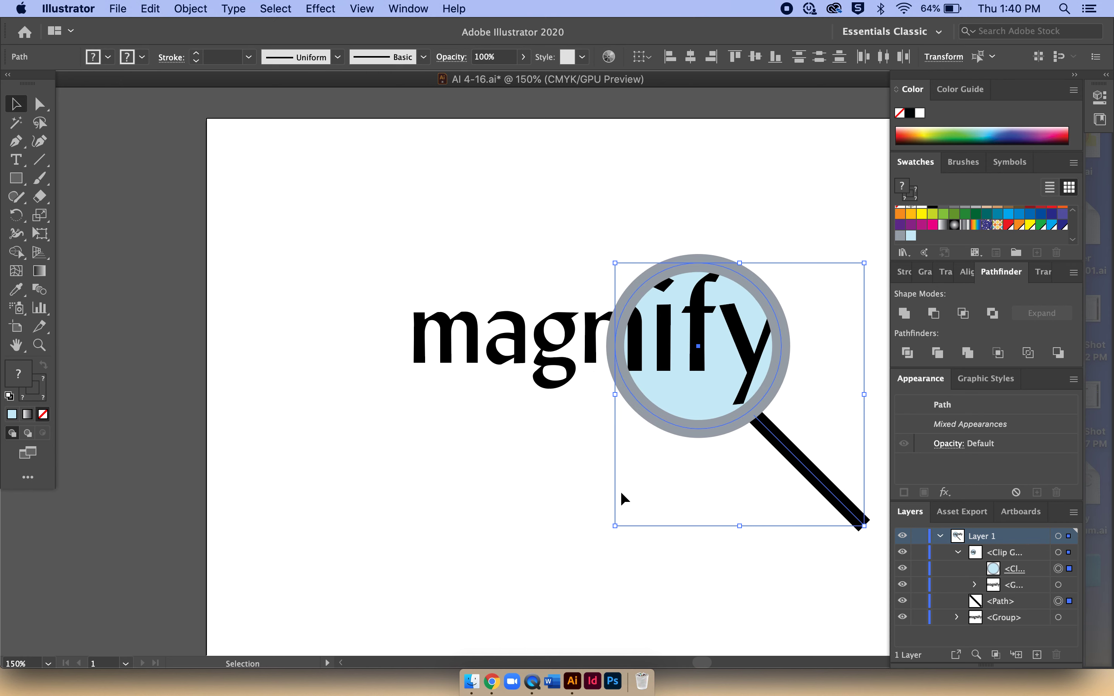
key("Left")
key("Left")
key("Left")
key("Left")
key("Left")
key("Left")
key("Left")
key("Left")
key("Left")
key("Left")
key("Left")
key("Left")
key("Left")
key("Left")
key("Left")
key("Left")
key("Left")
key("Left")
key("Left")
key("Left")
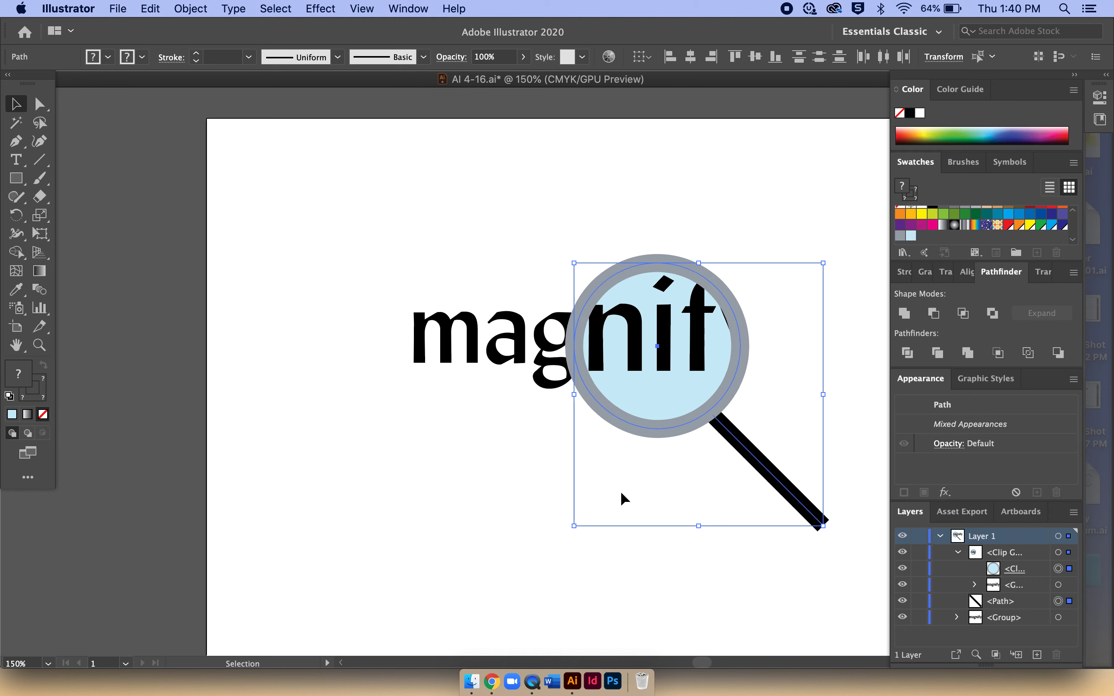
key("Left")
key("Left")
key("Left")
key("Left")
key("Left")
key("Left")
key("Left")
key("Left")
key("Left")
key("Left")
key("Left")
key("Left")
key("Left")
key("Left")
key("Left")
key("Left")
key("Left")
key("Left")
key("Left")
key("Left")
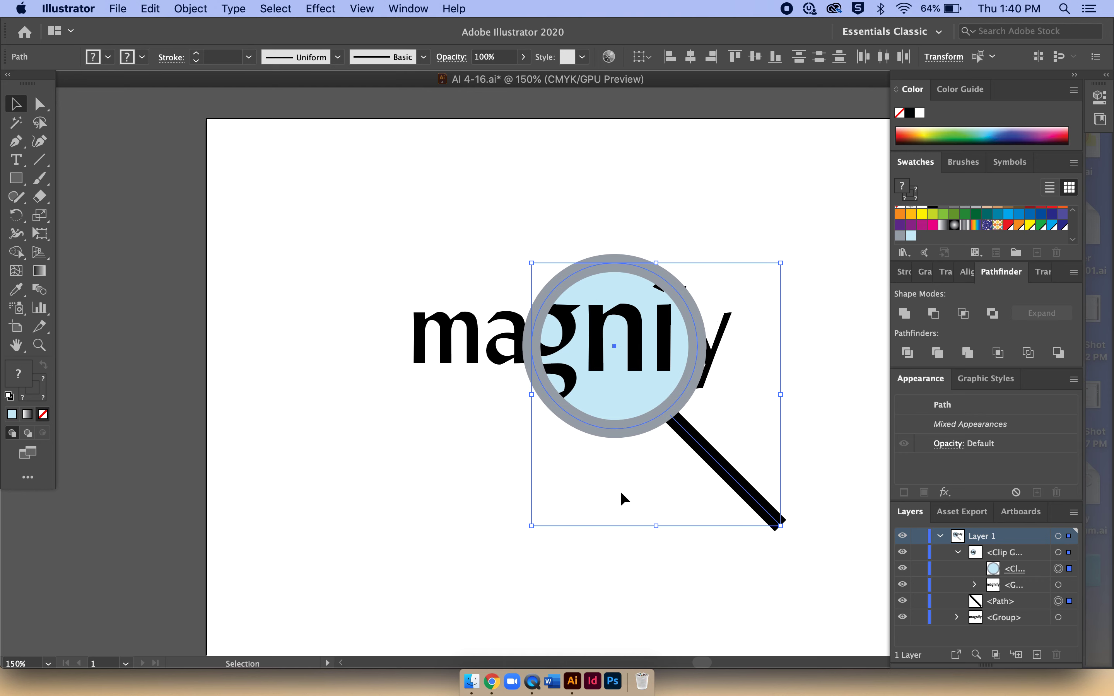
key("Left")
key("Left")
key("Left")
key("Left")
key("Left")
key("Left")
key("Left")
key("Left")
key("Left")
key("Left")
key("Left")
key("Left")
key("Left")
key("Left")
key("Left")
key("Left")
key("Left")
key("Left")
key("Left")
key("Left")
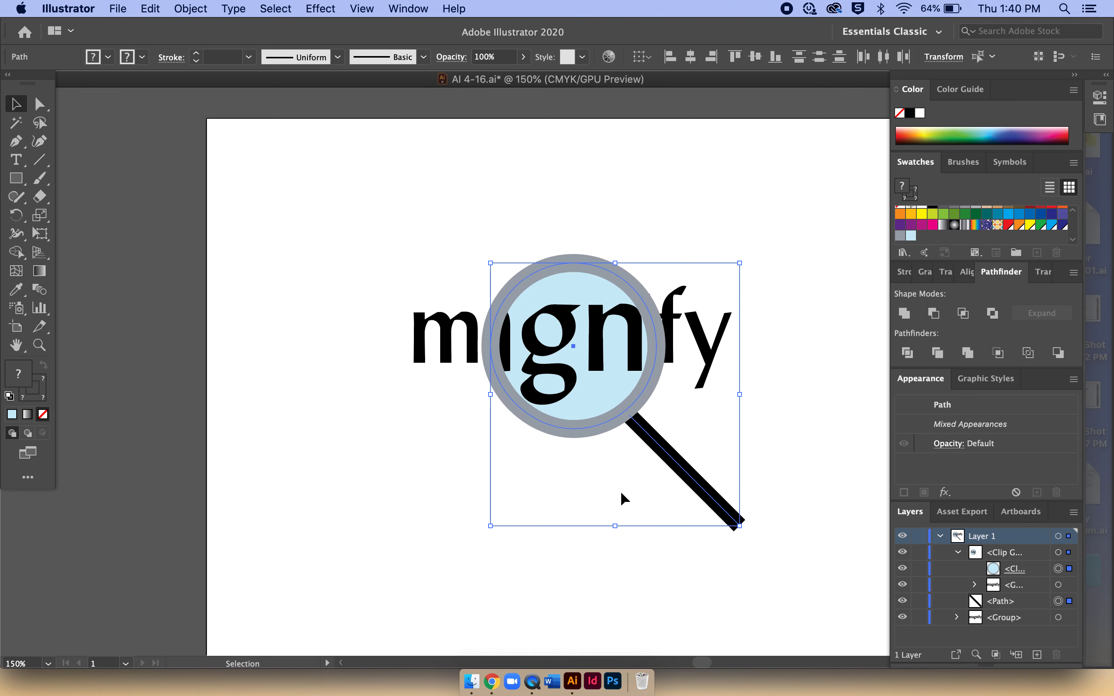
left_click(412, 379)
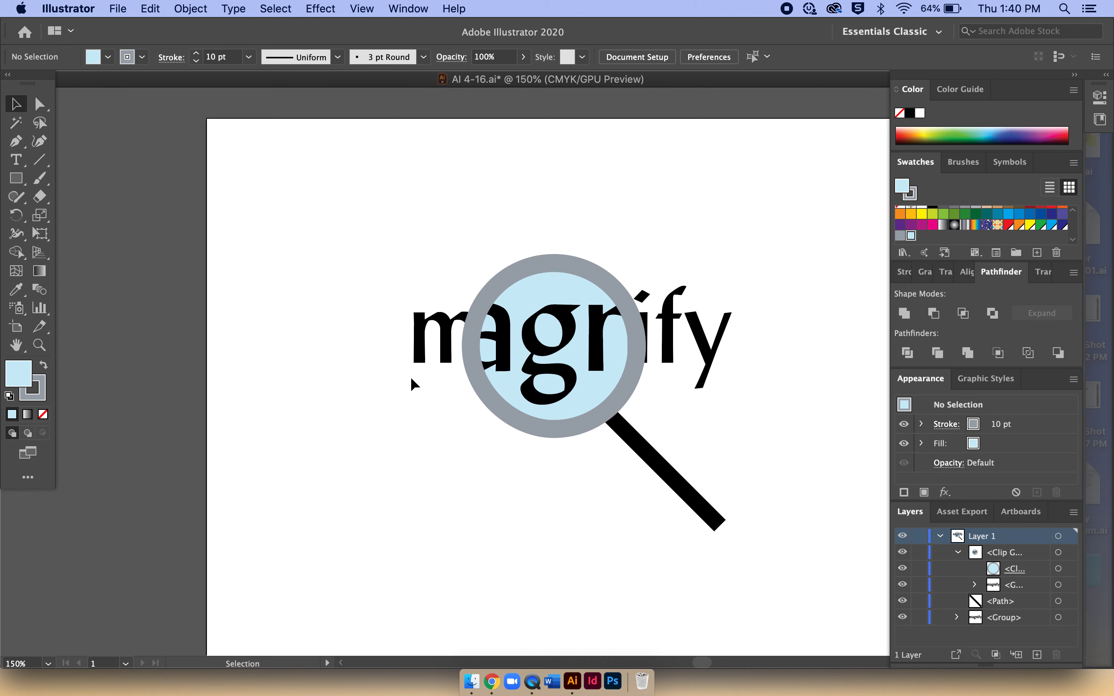
left_click(40, 104)
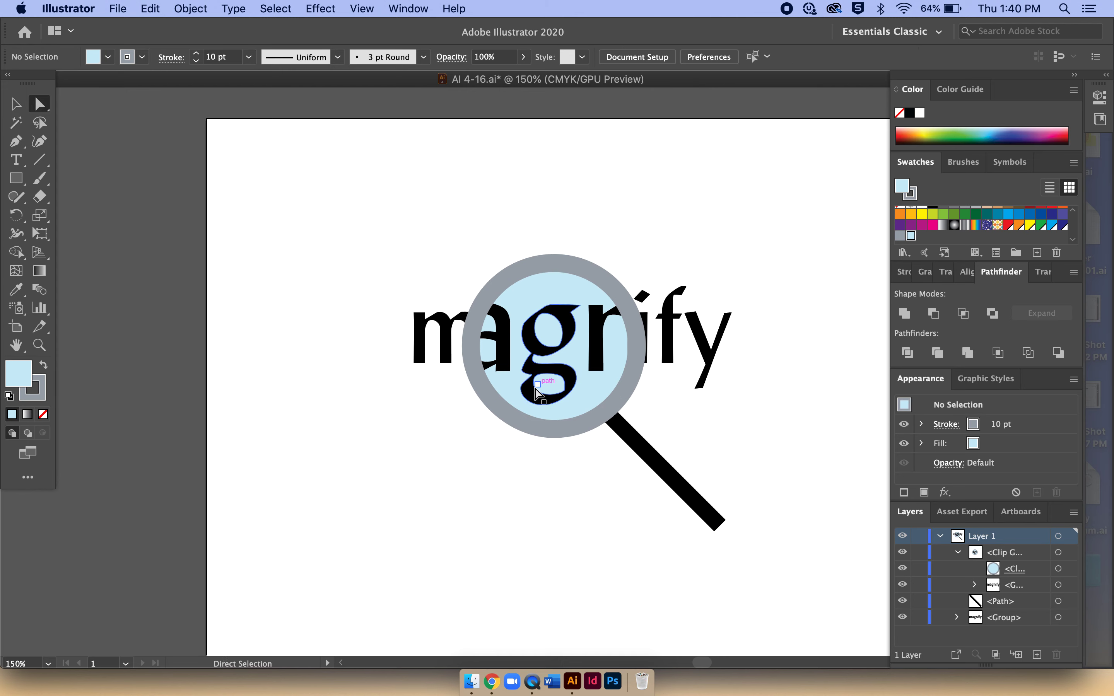
left_click(528, 428)
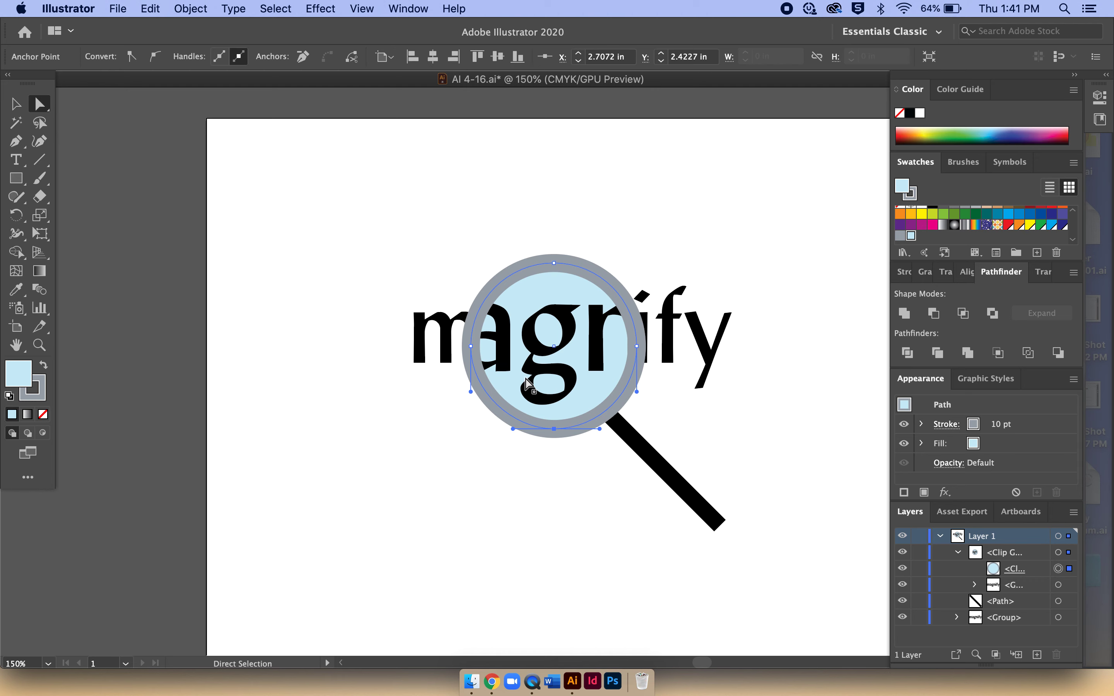
left_click(536, 286)
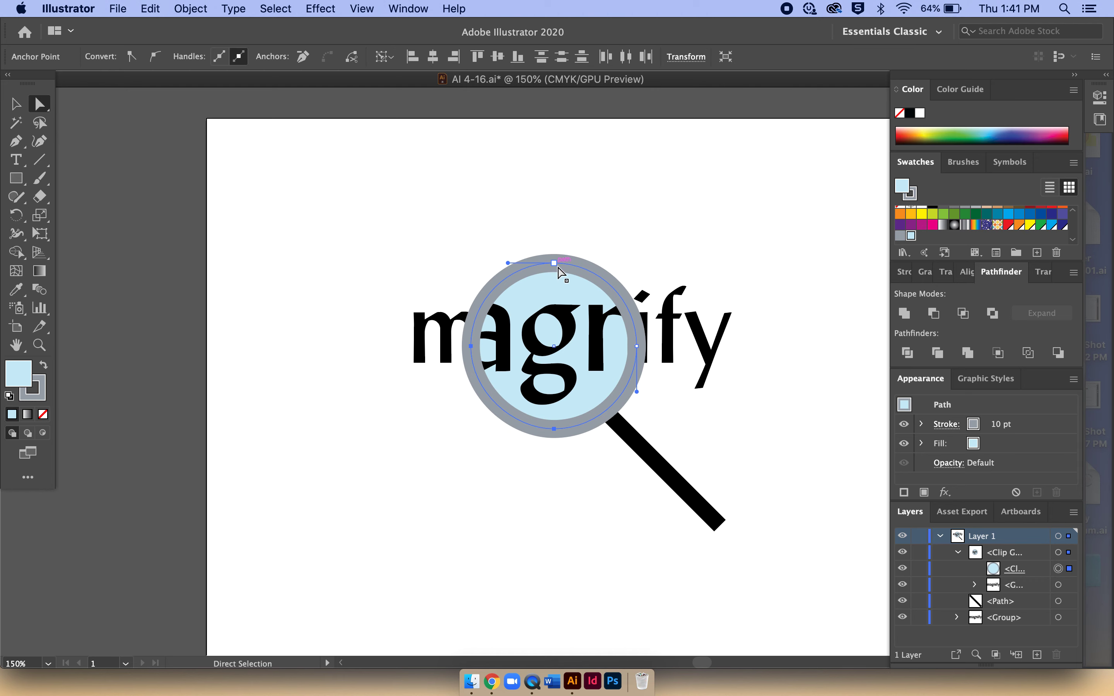
left_click(555, 266)
left_click(638, 348)
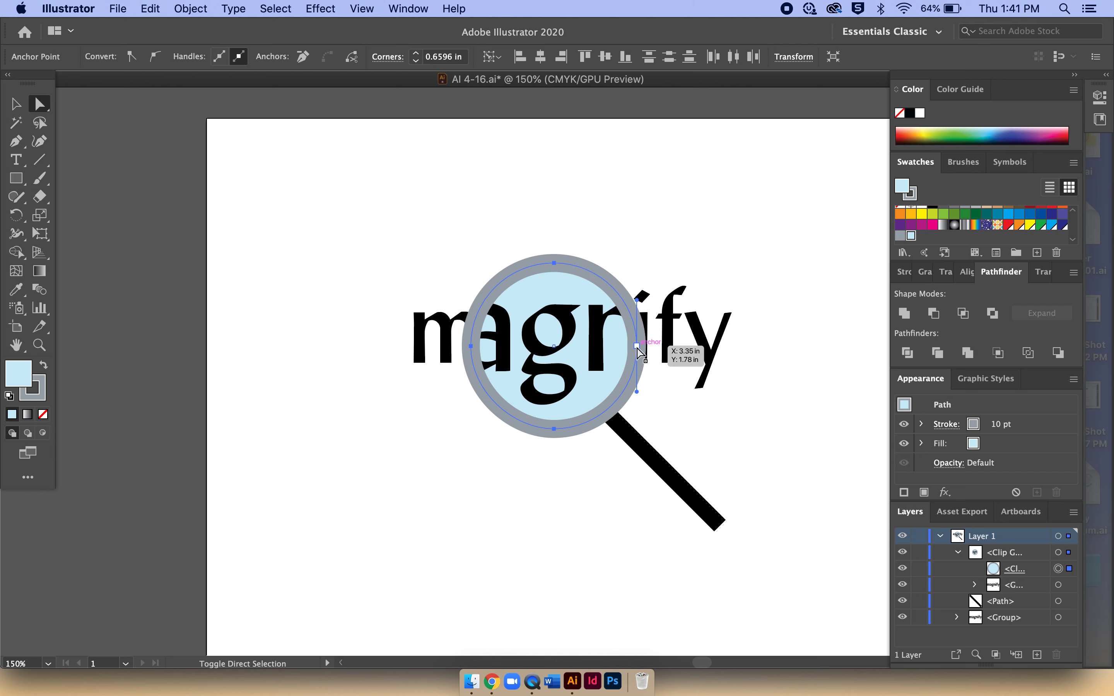
left_click(639, 349, "alt")
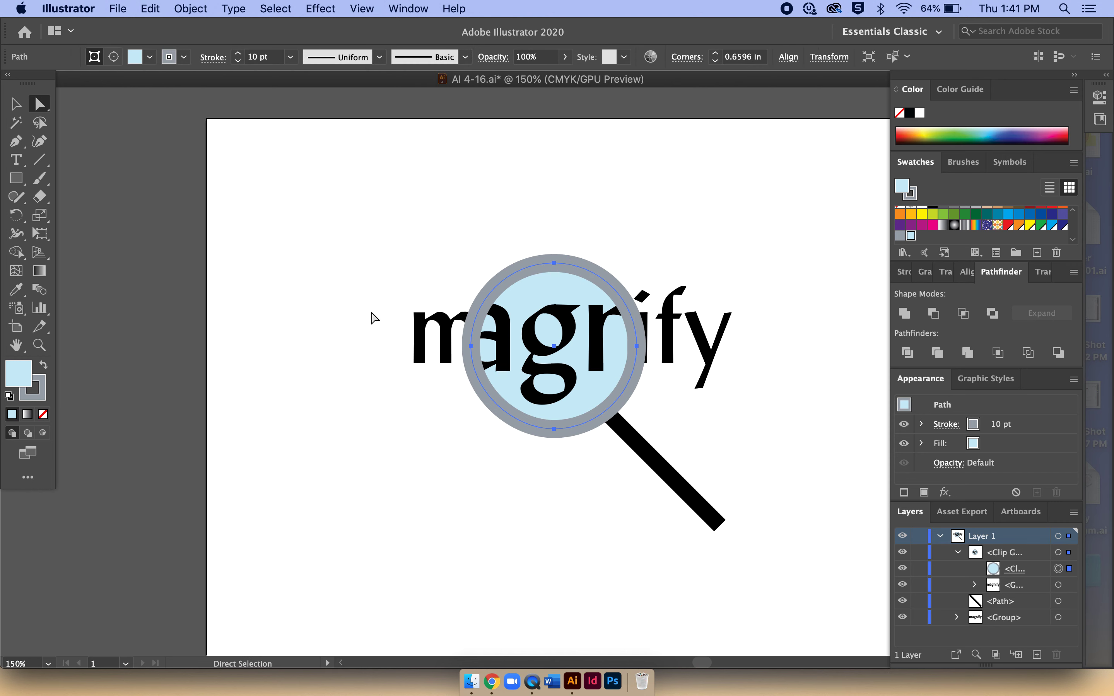
left_click(16, 104)
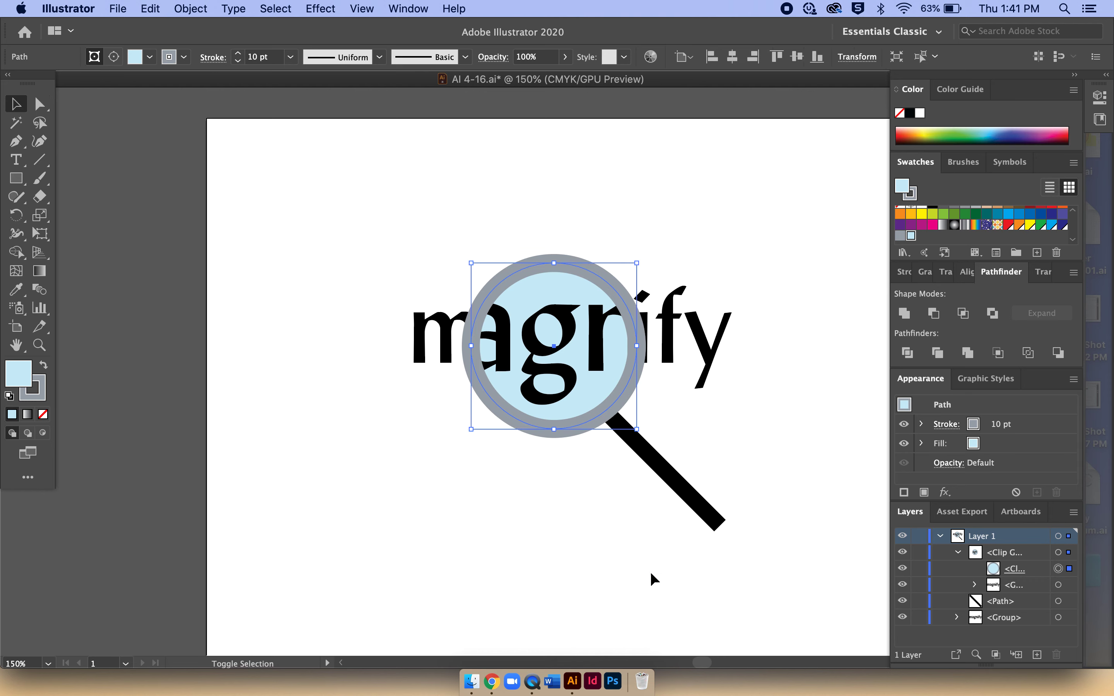
left_click(700, 505, "shift")
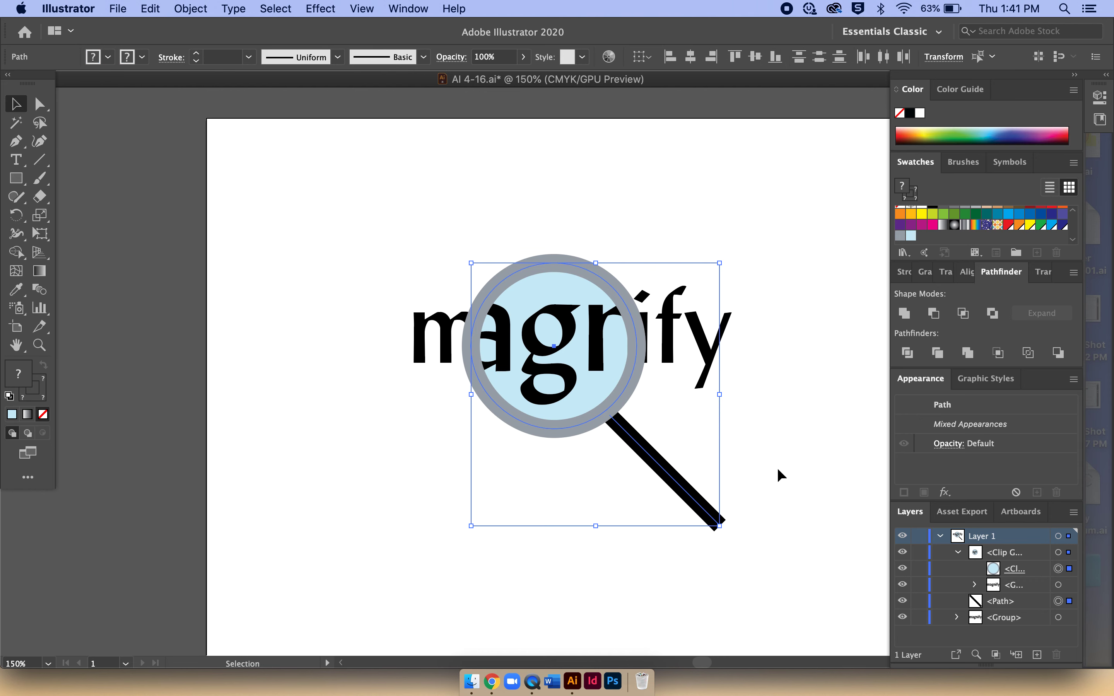
Step: Nudge the selected magnifier right across 'magnify' with arrow keys, then back to the word's middle
key("Right")
key("Right")
key("Right")
key("Right")
key("Right")
key("Right")
key("Right")
key("Right")
key("Right")
key("Right")
key("Right")
key("Right")
key("Right")
key("Right")
key("Right")
key("Right")
key("Right")
key("Right")
key("Right")
key("Right")
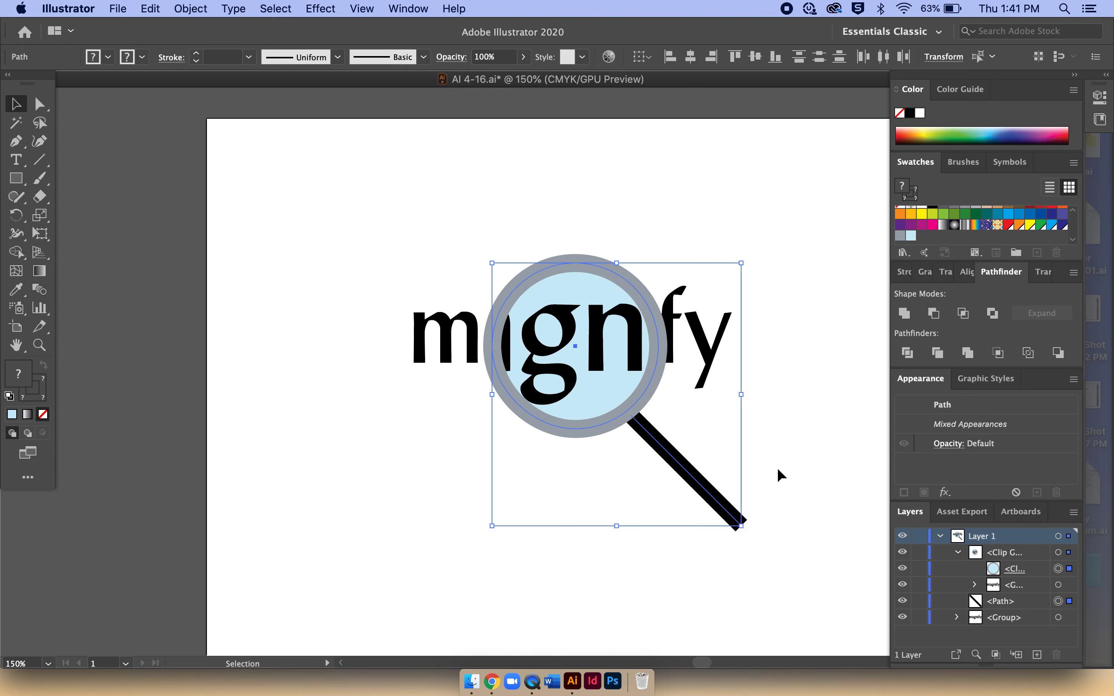
key("Right")
key("Right")
key("Right")
key("Right")
key("Right")
key("Right")
key("Right")
key("Right")
key("Right")
key("Right")
key("Right")
key("Right")
key("Right")
key("Right")
key("Right")
key("Right")
key("Right")
key("Right")
key("Right")
key("Right")
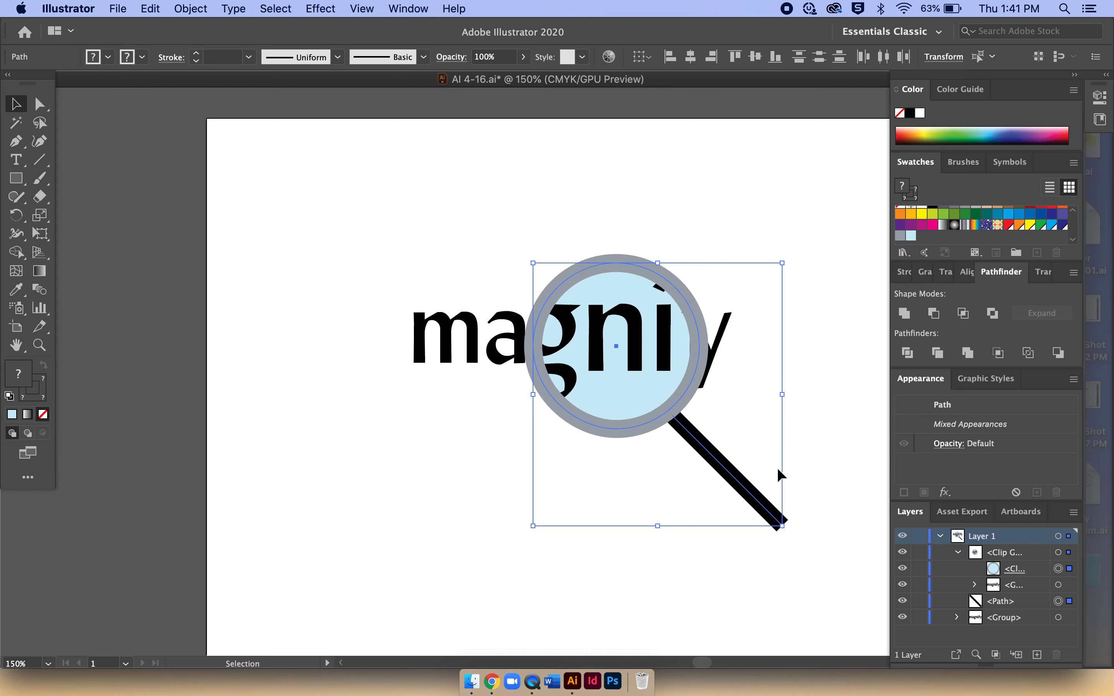
key("Right")
key("Right")
key("Right")
key("Right")
key("Right")
key("Right")
key("Right")
key("Right")
key("Right")
key("Right")
key("Right")
key("Right")
key("Right")
key("Right")
key("Right")
key("Right")
key("Right")
key("Right")
key("Right")
key("Right")
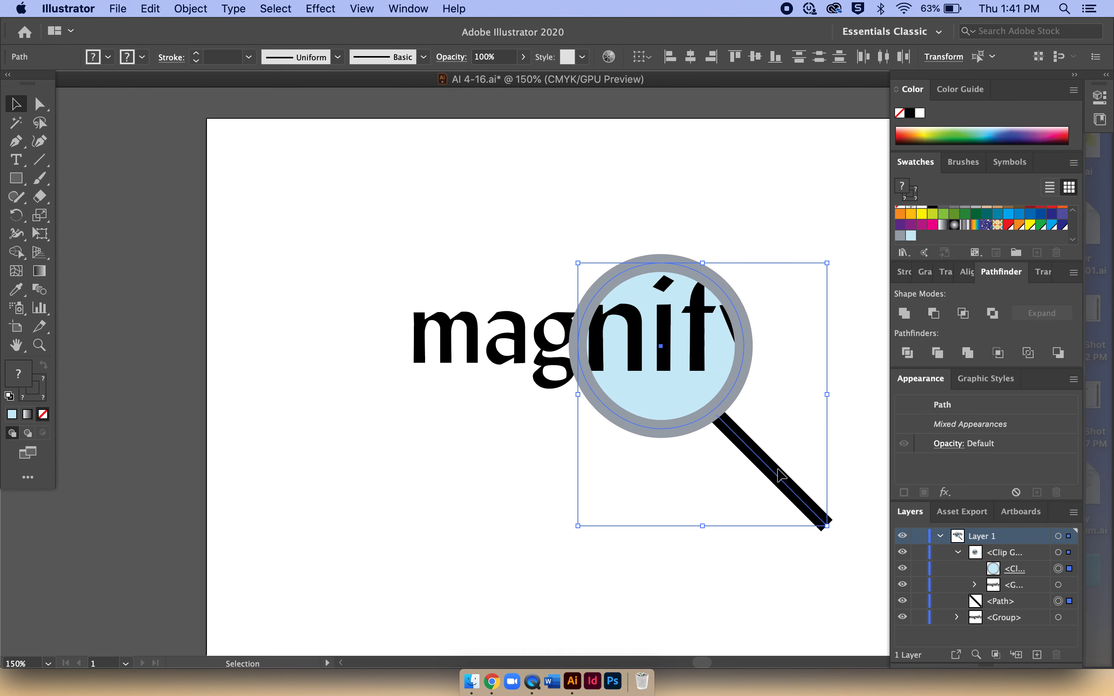
key("Right")
key("Right")
key("Right")
key("Right")
key("Right")
key("Right")
key("Right")
key("Right")
key("Right")
key("Left")
key("Left")
key("Left")
key("Left")
key("Left")
key("Left")
key("Left")
key("Left")
key("Left")
key("Left")
key("Left")
key("Left")
key("Left")
key("Left")
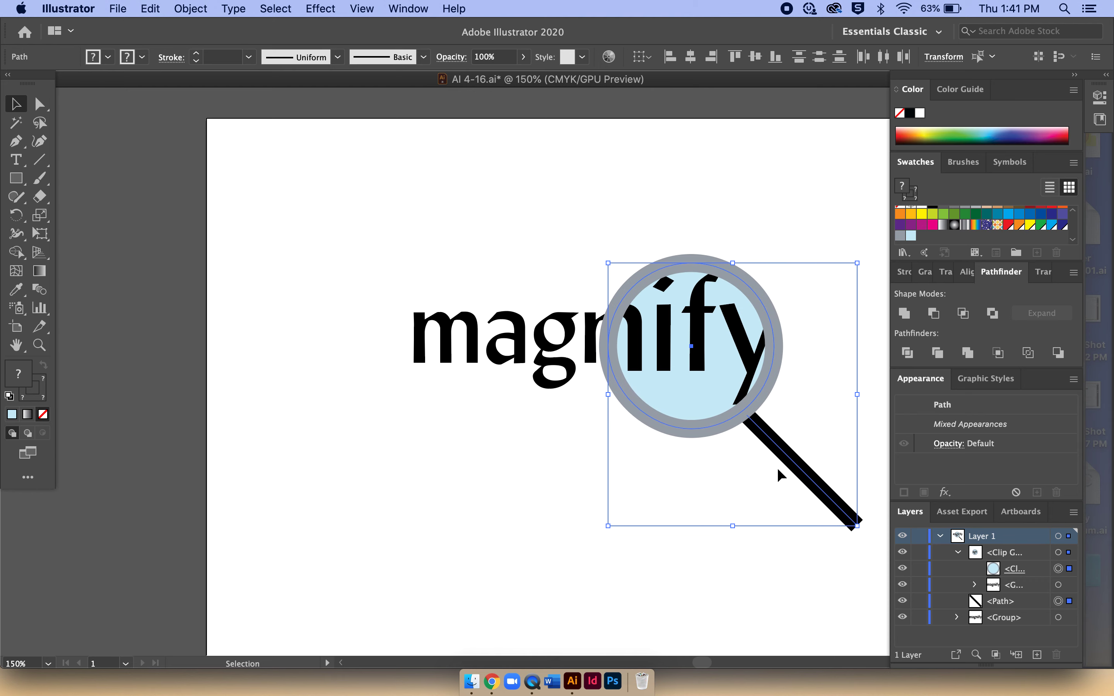
key("Left")
key("Left")
key("Left")
key("Left")
key("Left")
key("Left")
key("Left")
key("Left")
key("Left")
key("Left")
key("Left")
key("Left")
key("Left")
key("Left")
key("Left")
key("Left")
key("Left")
key("Left")
key("Left")
key("Left")
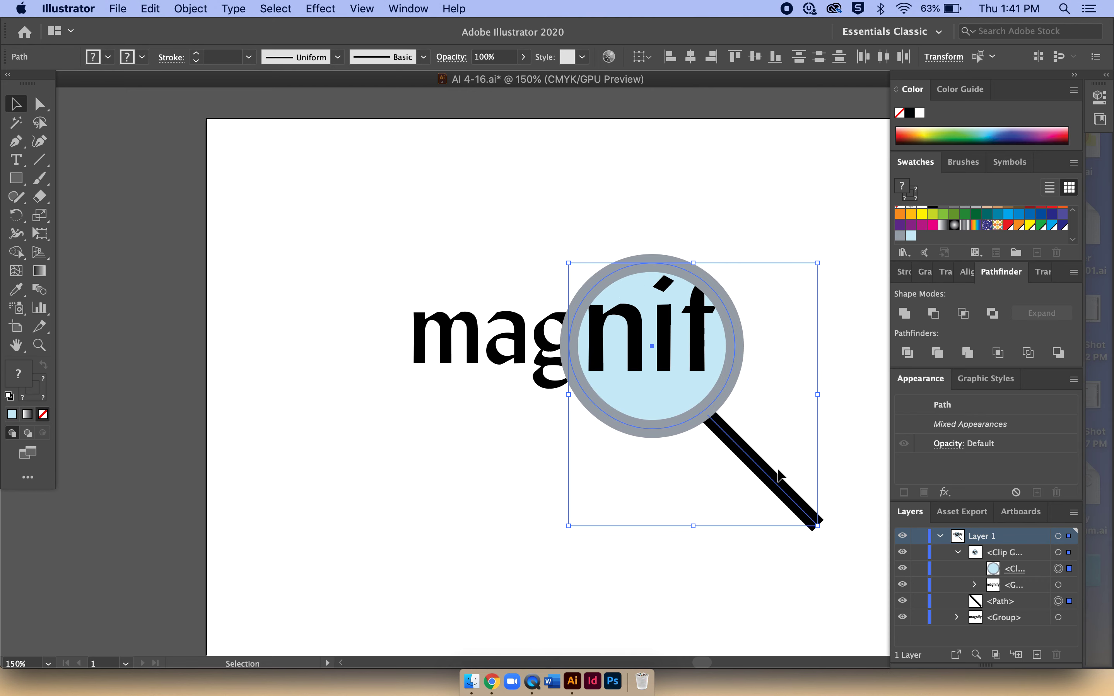
key("Left")
key("Left")
key("Left")
key("Left")
key("Left")
key("Left")
key("Left")
key("Left")
key("Left")
key("Left")
key("Left")
key("Left")
key("Left")
key("Left")
key("Left")
key("Left")
key("Left")
key("Left")
key("Left")
key("Left")
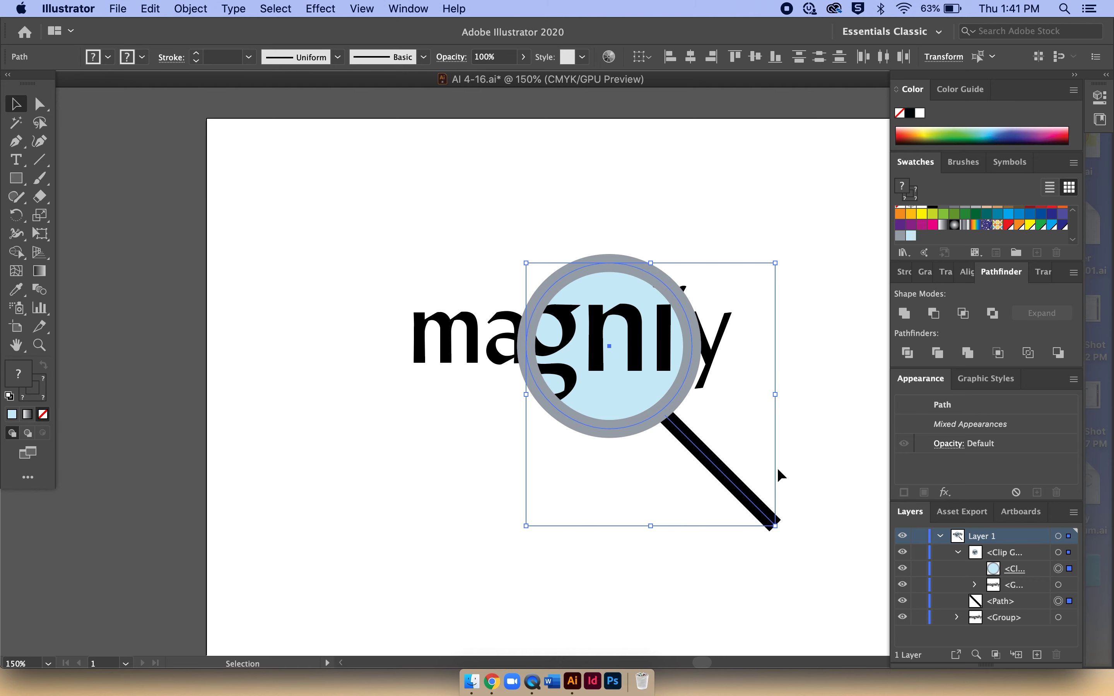
key("Left")
key("Left")
key("Left")
key("Left")
key("Left")
key("Left")
key("Left")
key("Left")
key("Left")
key("Left")
key("Left")
key("Left")
key("Left")
key("Left")
key("Left")
key("Left")
key("Left")
key("Left")
key("Left")
key("Left")
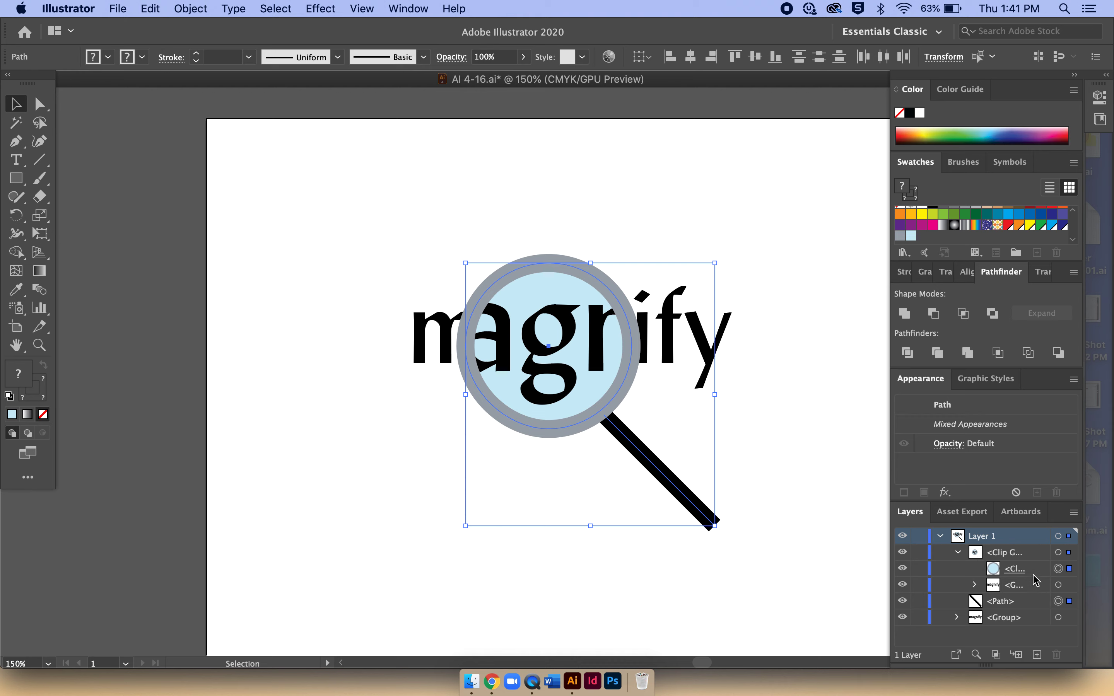
Step: Target the Clip Group in the Layers panel so the Appearance panel shows Group
left_click(1057, 555)
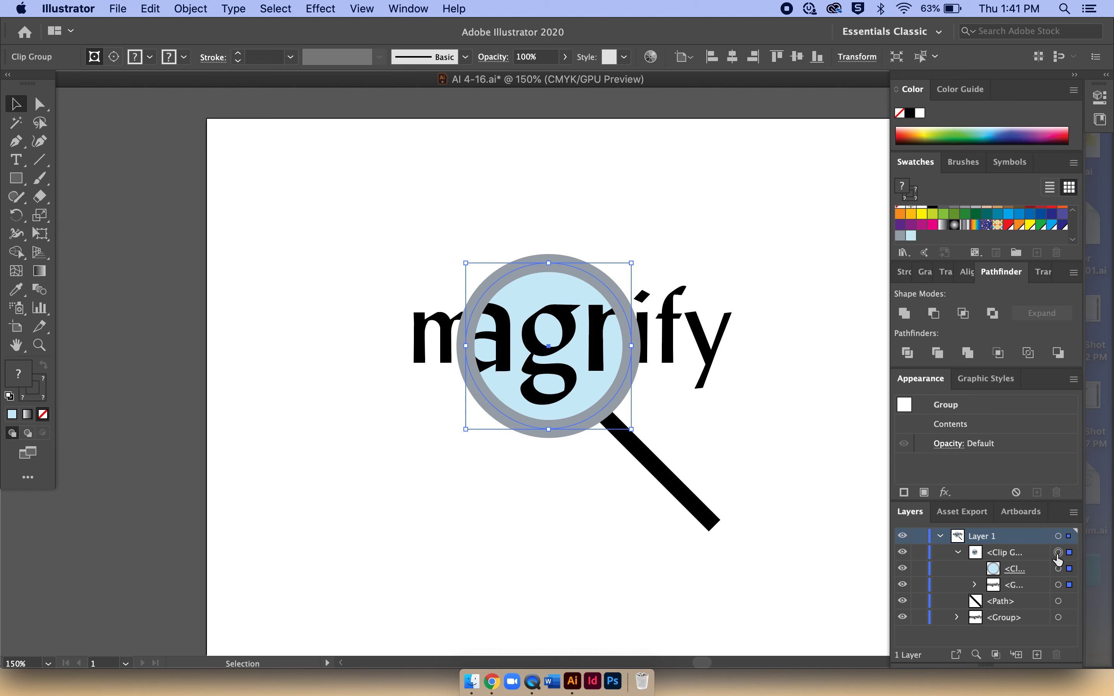